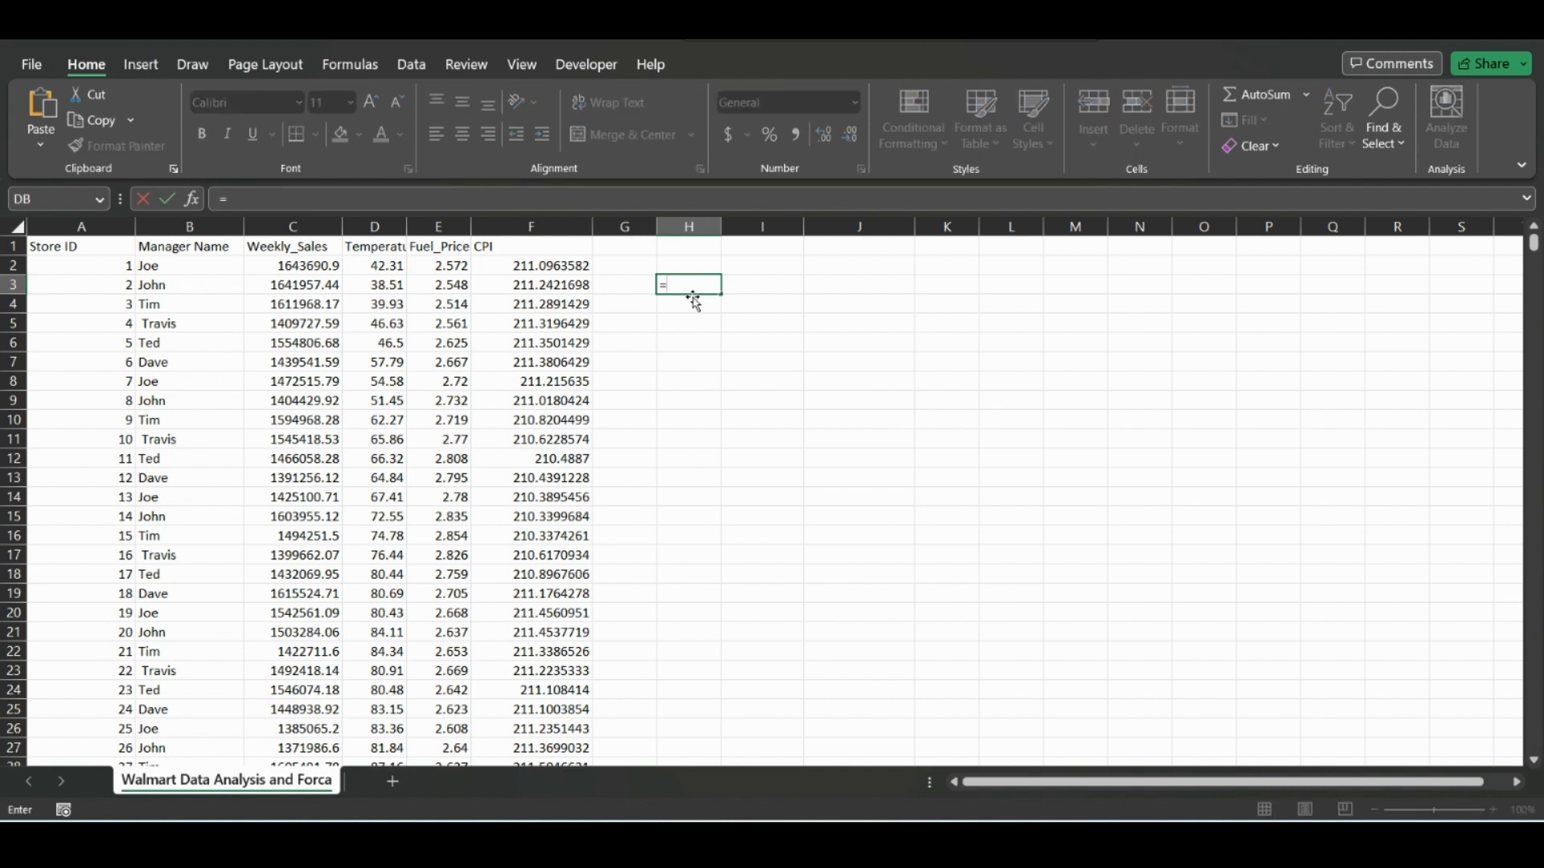
Enter the formula =VLOOKUP(A24,A:C,2,FALSE) in cell H3 to look up the manager name by store ID.
{"action": "type", "text": "v"}
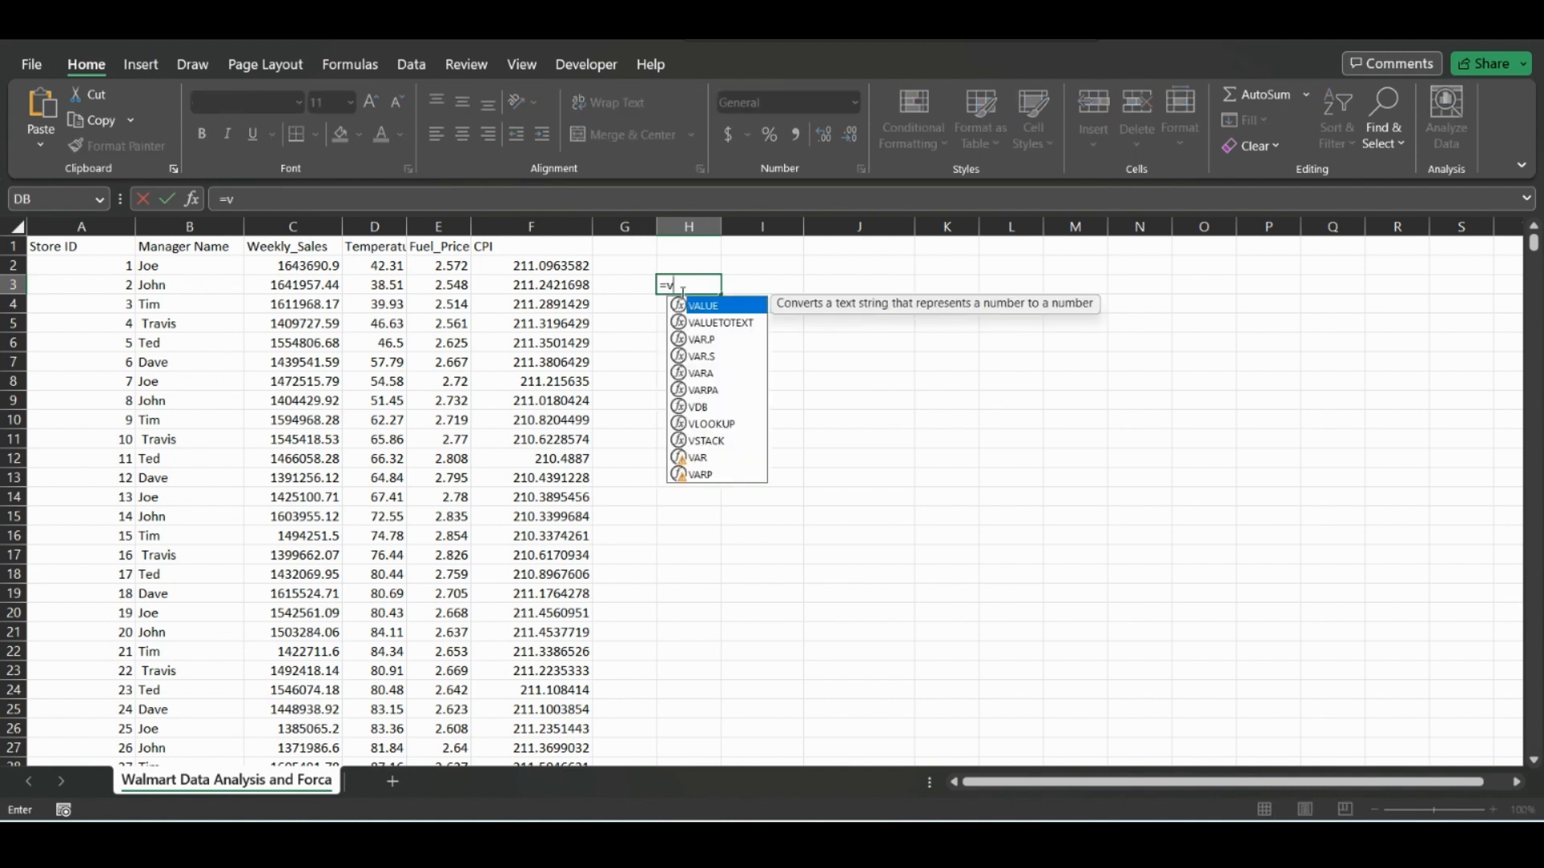
{"action": "type", "text": "l"}
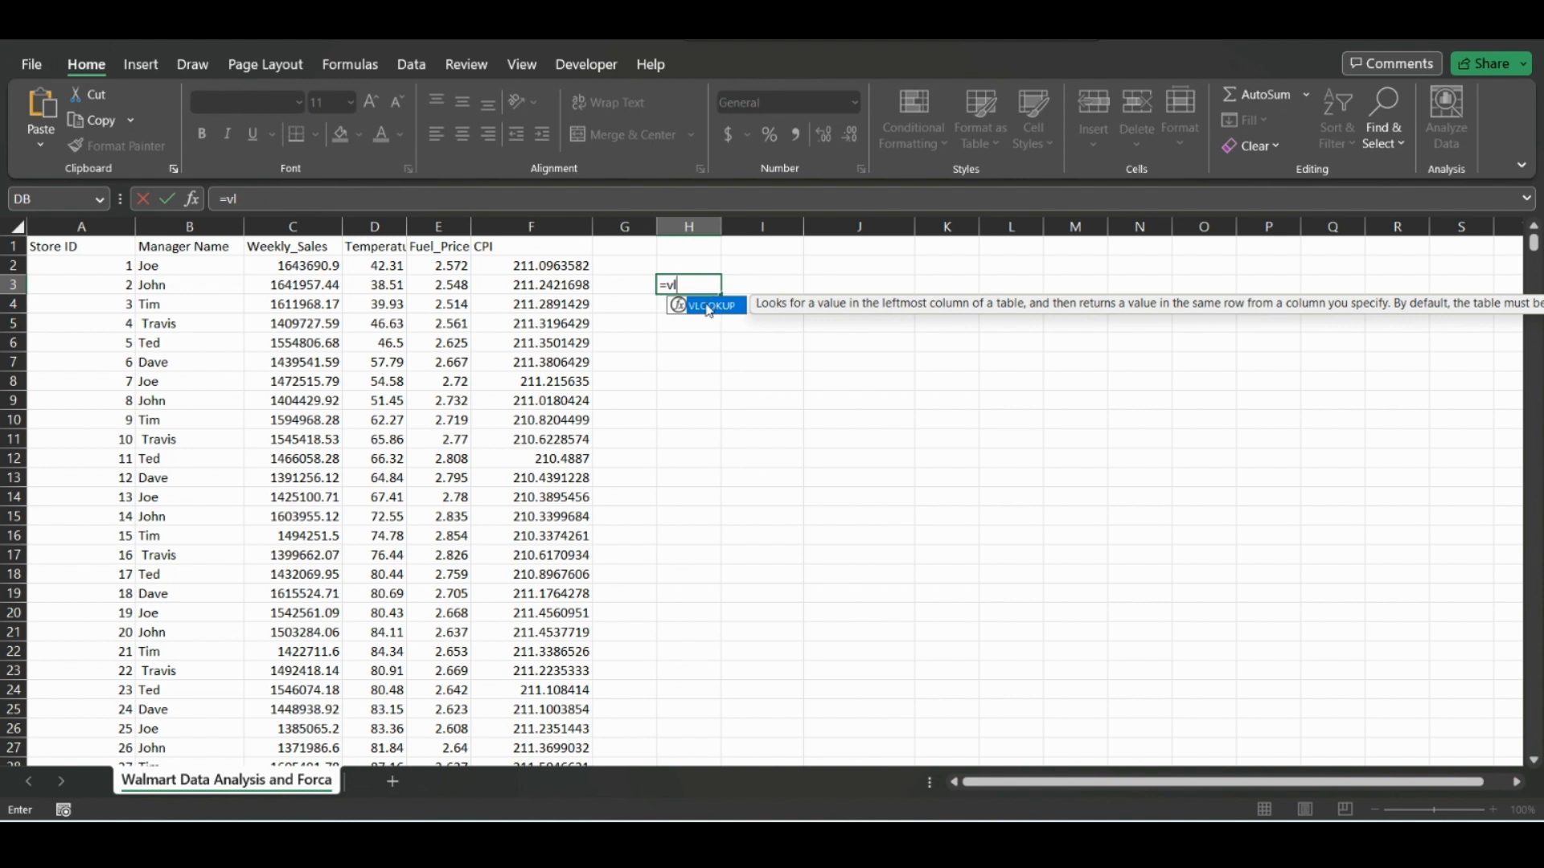
{"action": "double_click", "coordinate": [708, 307]}
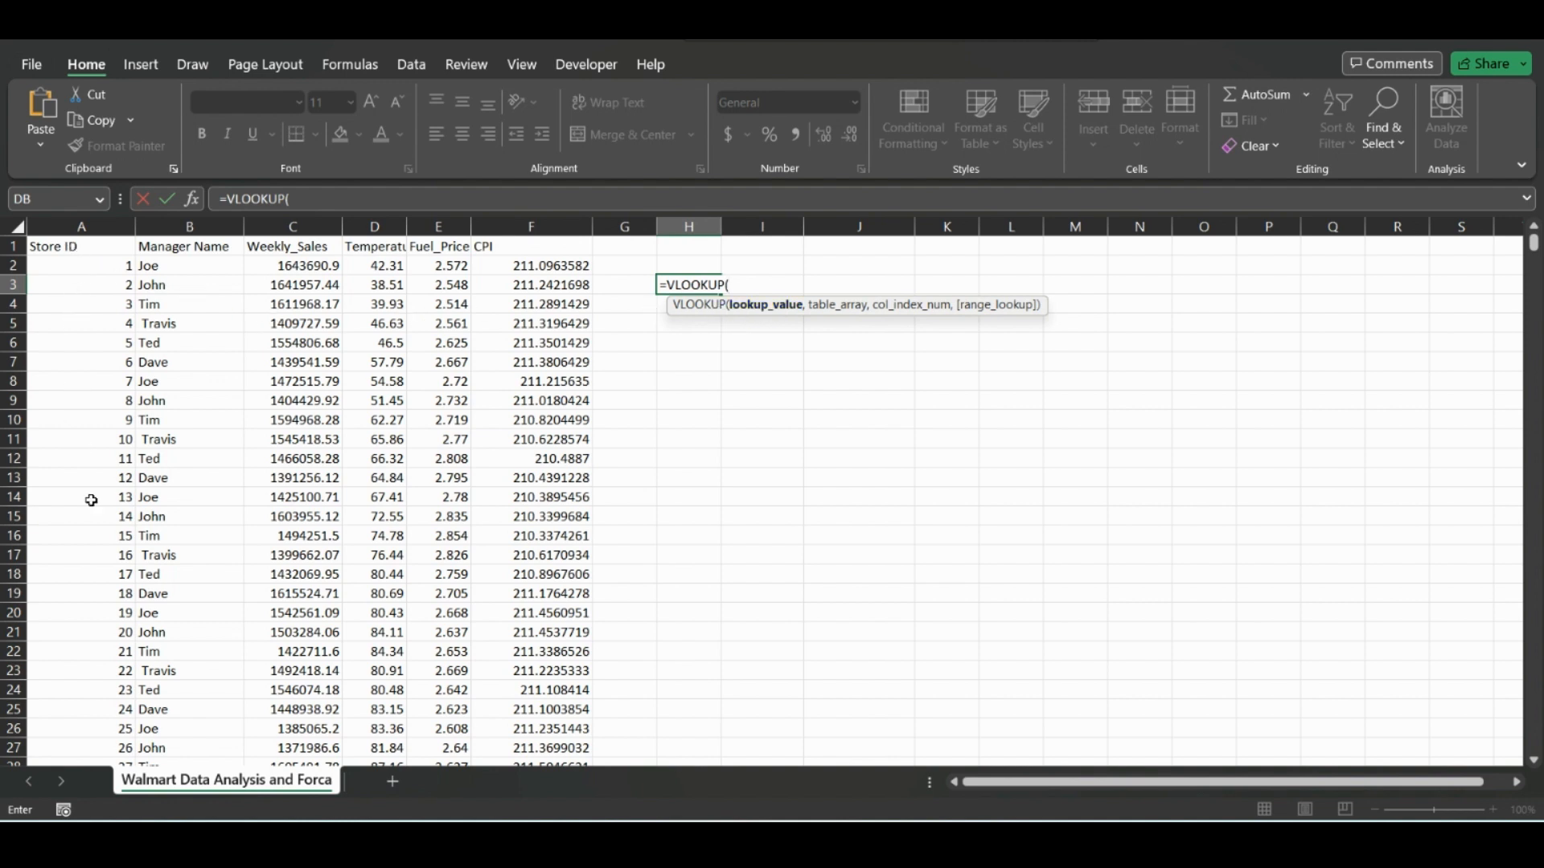
{"action": "left_click", "coordinate": [86, 693]}
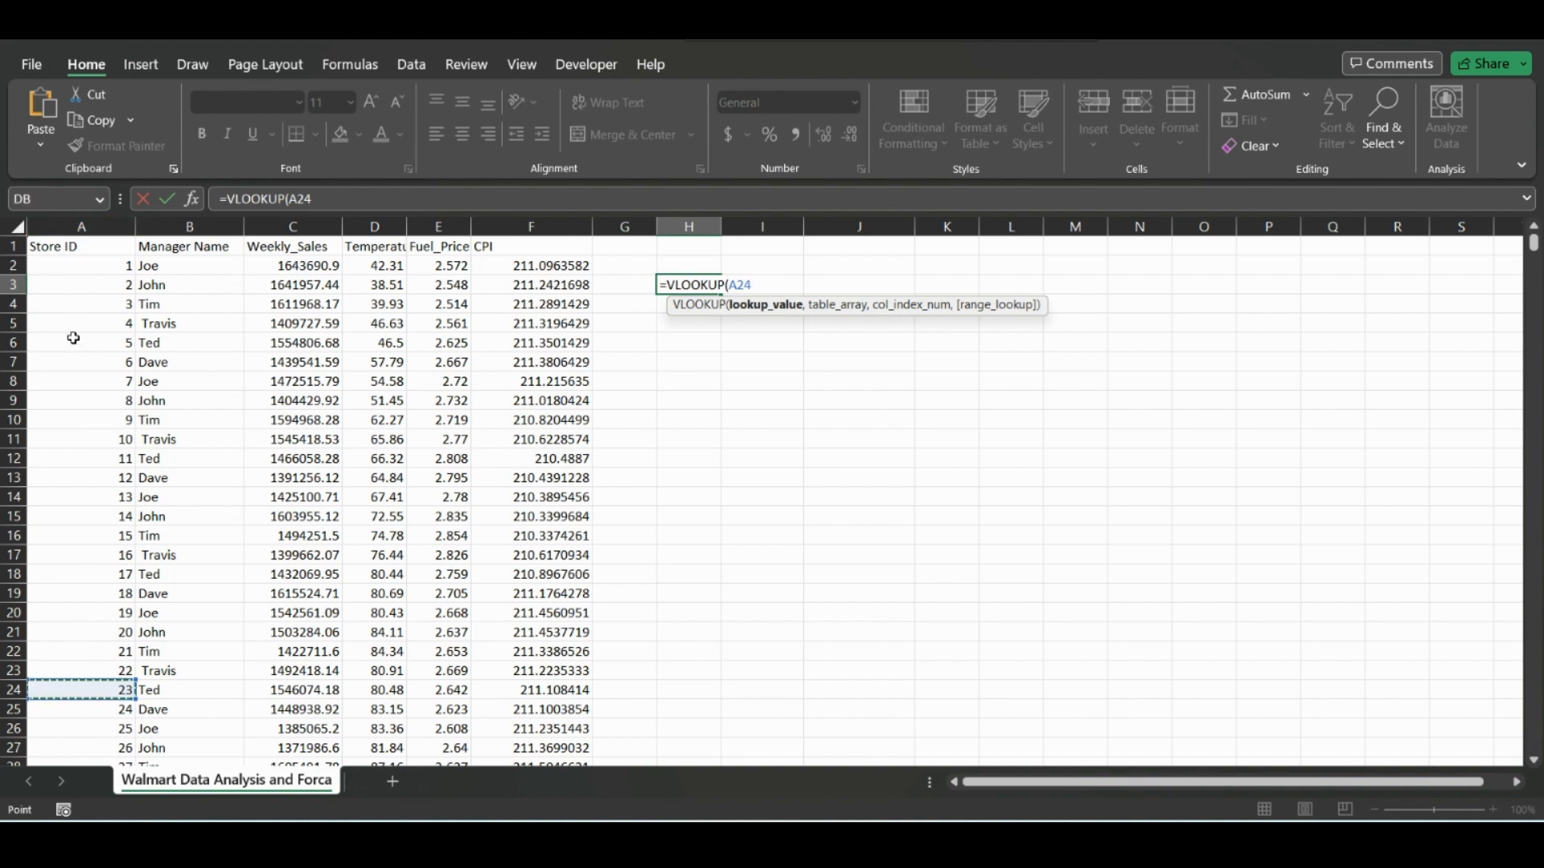
{"action": "type", "text": ","}
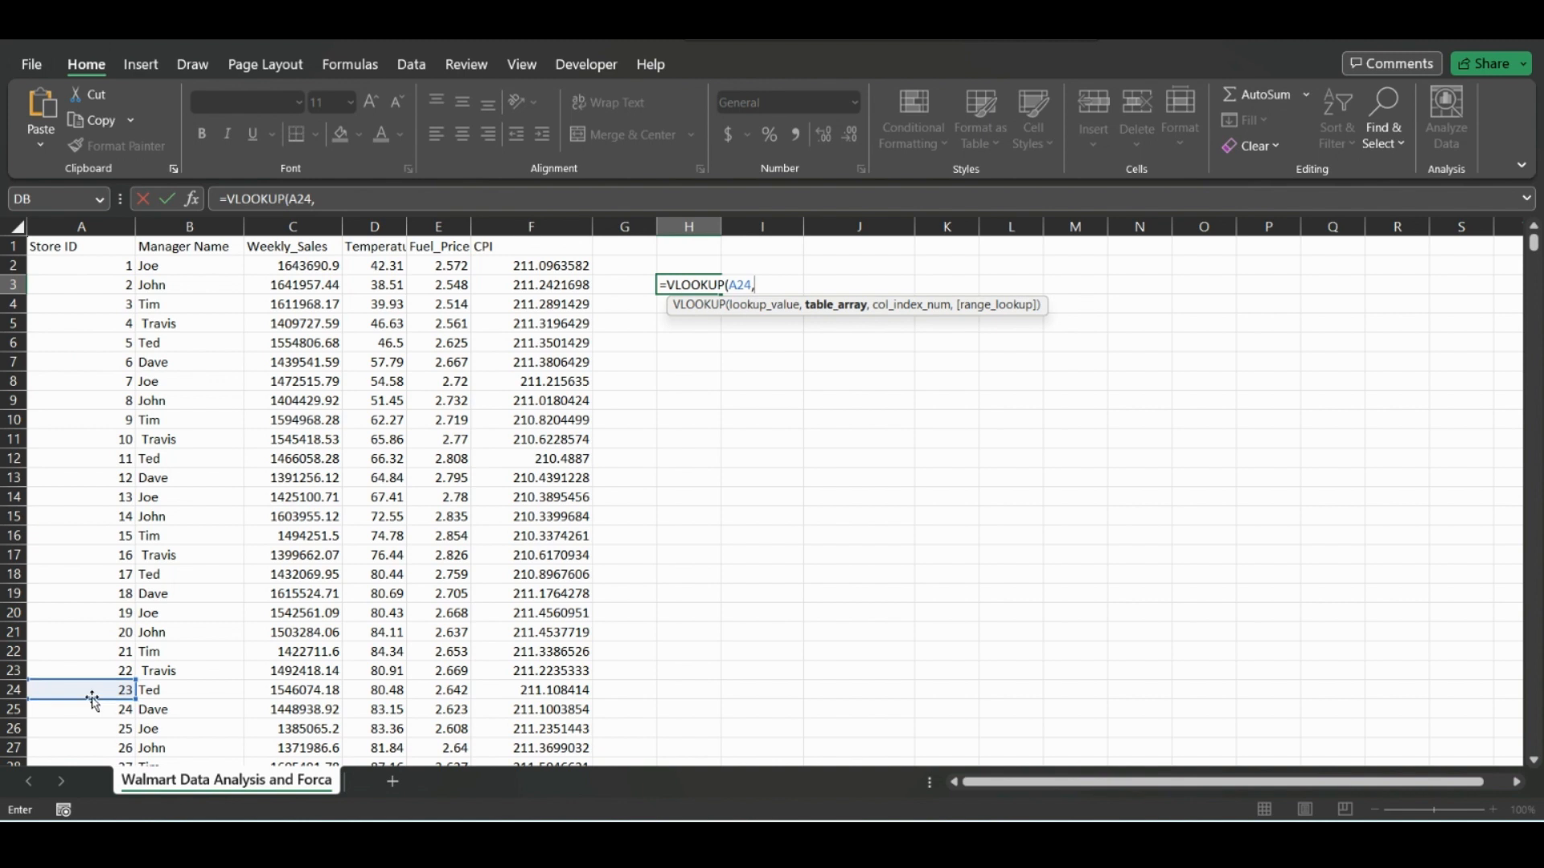
{"action": "left_click", "coordinate": [84, 226]}
{"action": "left_click_drag", "start_coordinate": [84, 227], "coordinate": [287, 266]}
{"action": "type", "text": ",2"}
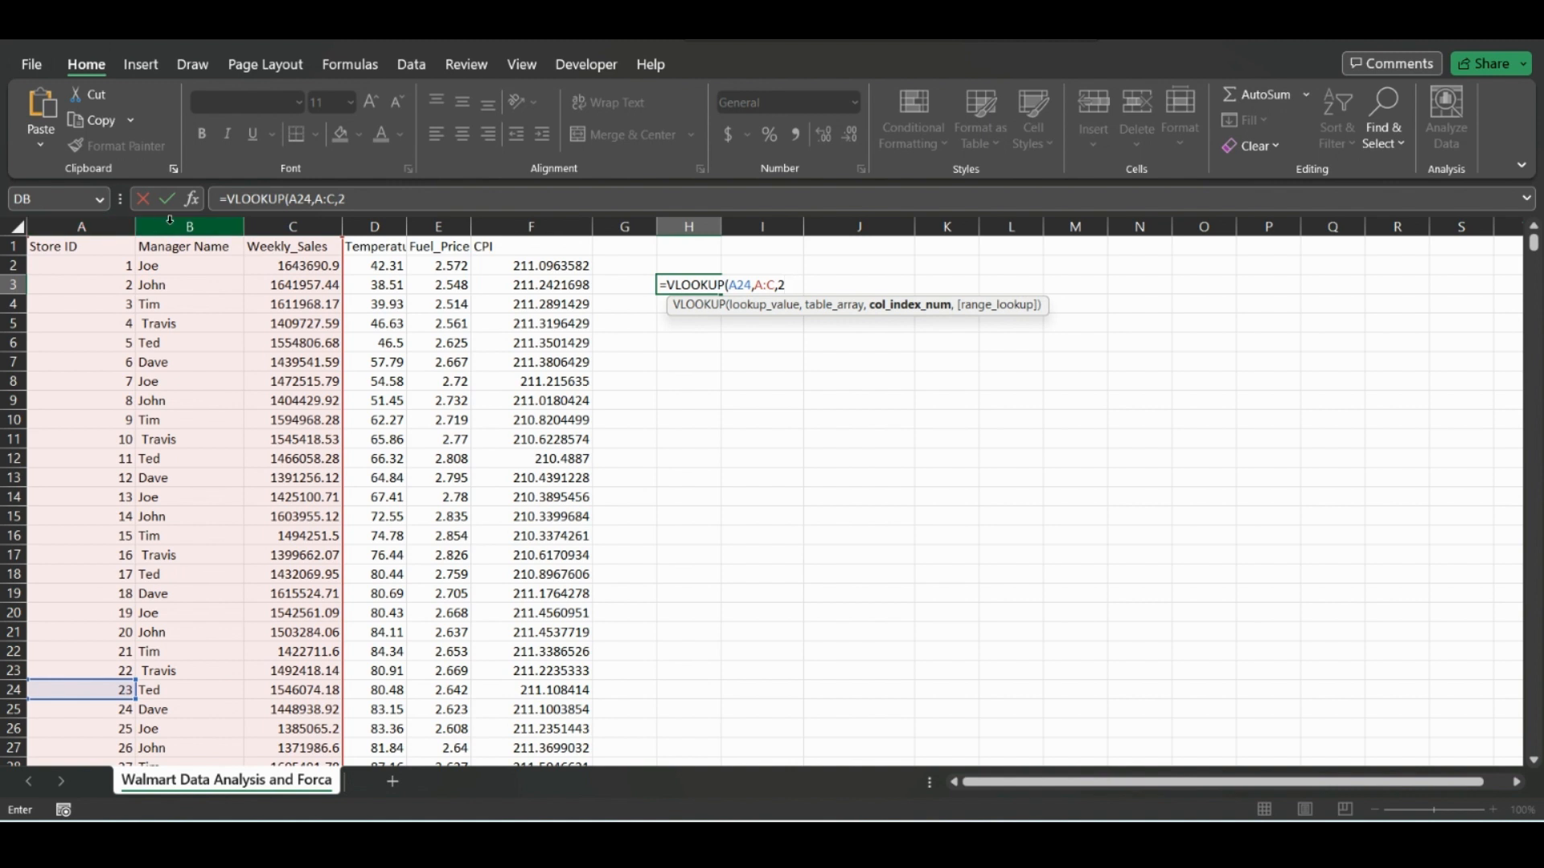
{"action": "type", "text": ","}
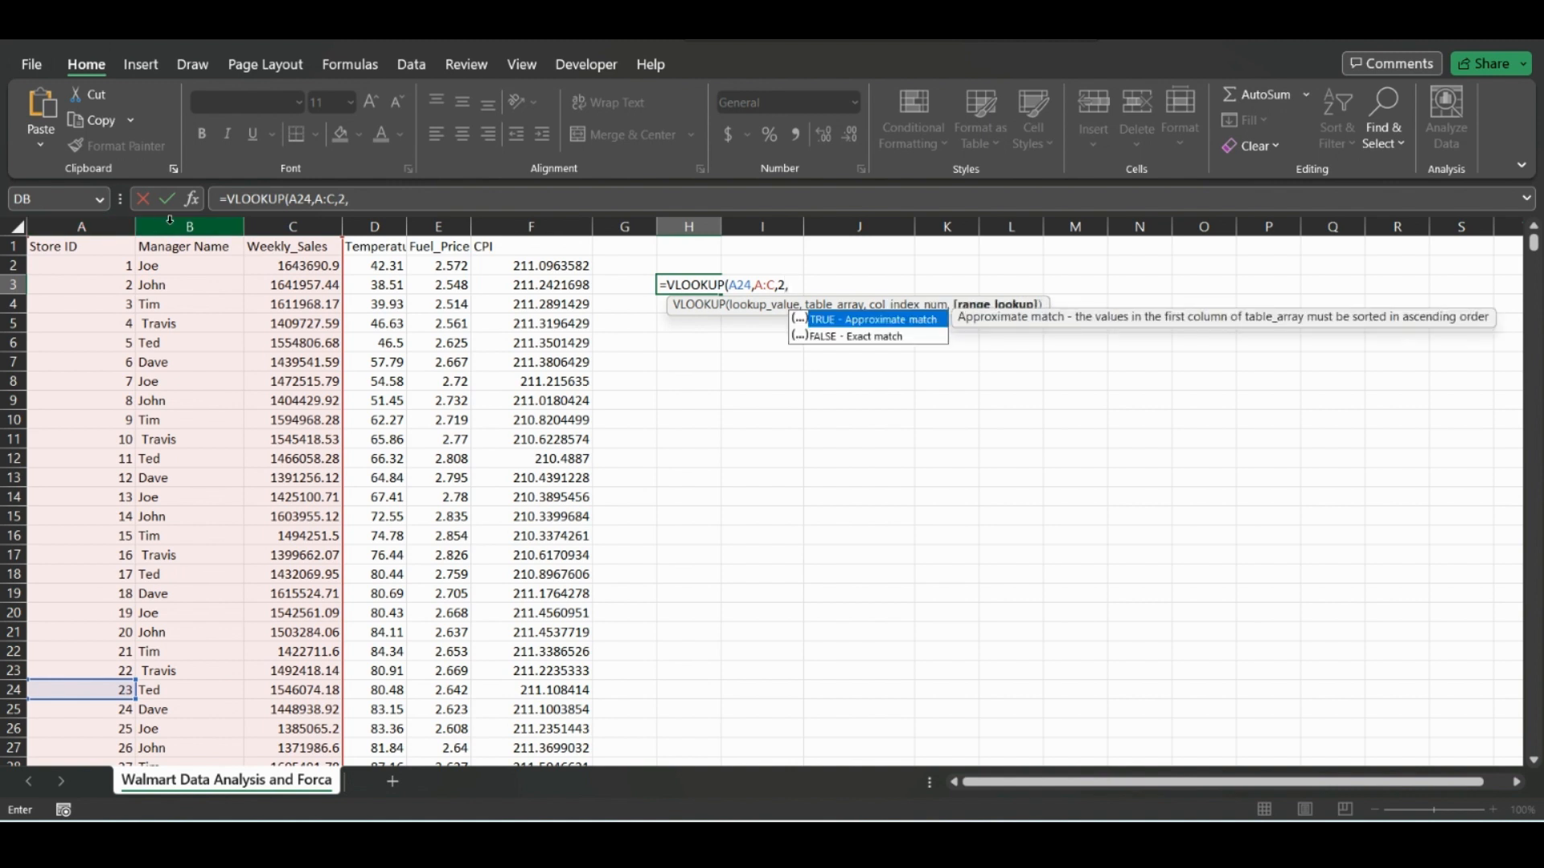
{"action": "double_click", "coordinate": [888, 338]}
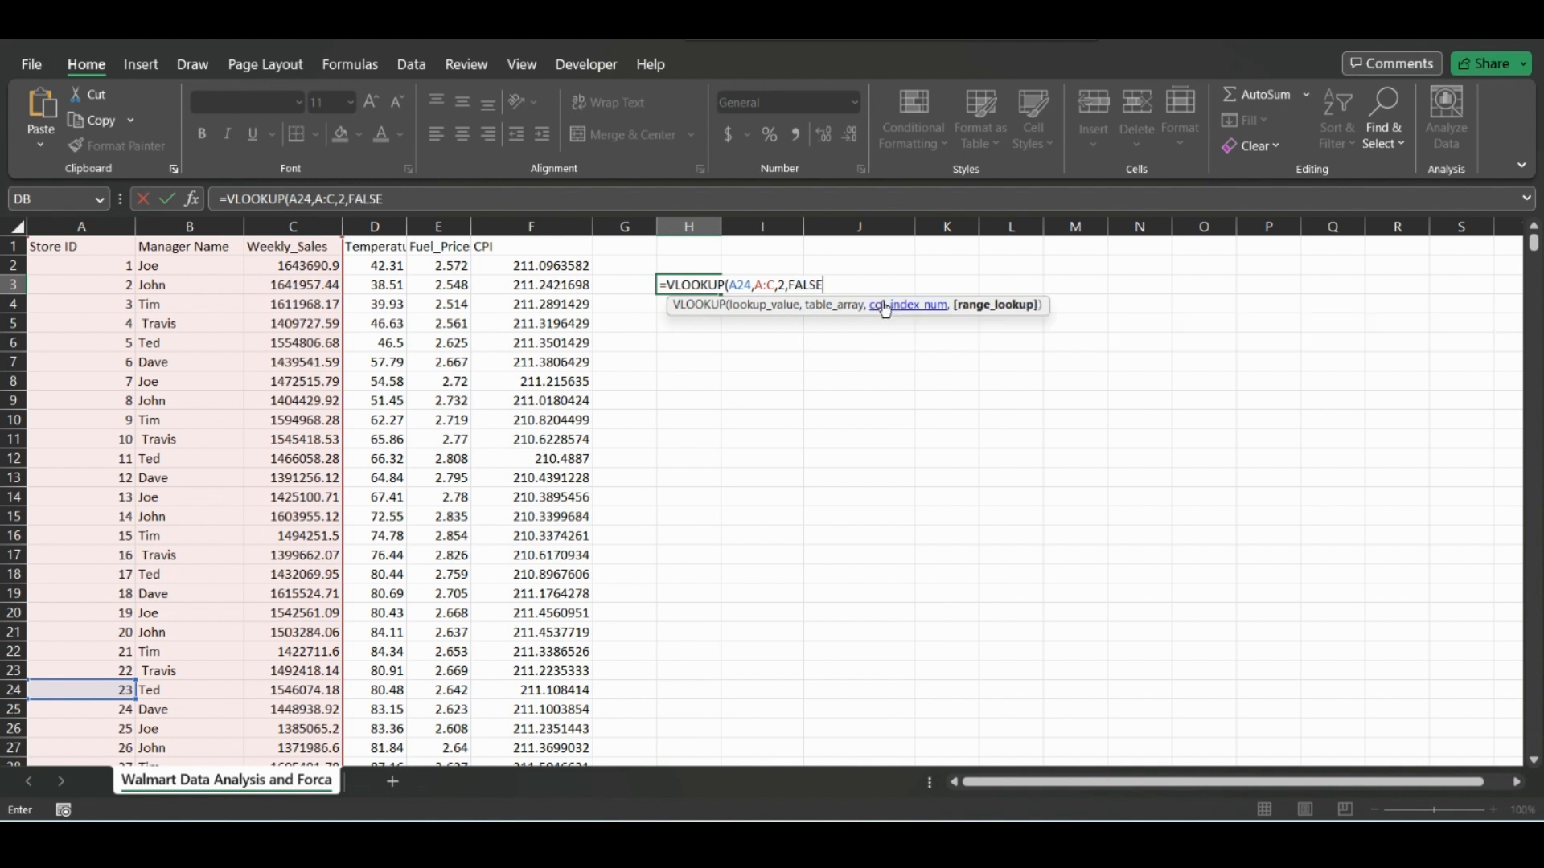
{"action": "type", "text": ")"}
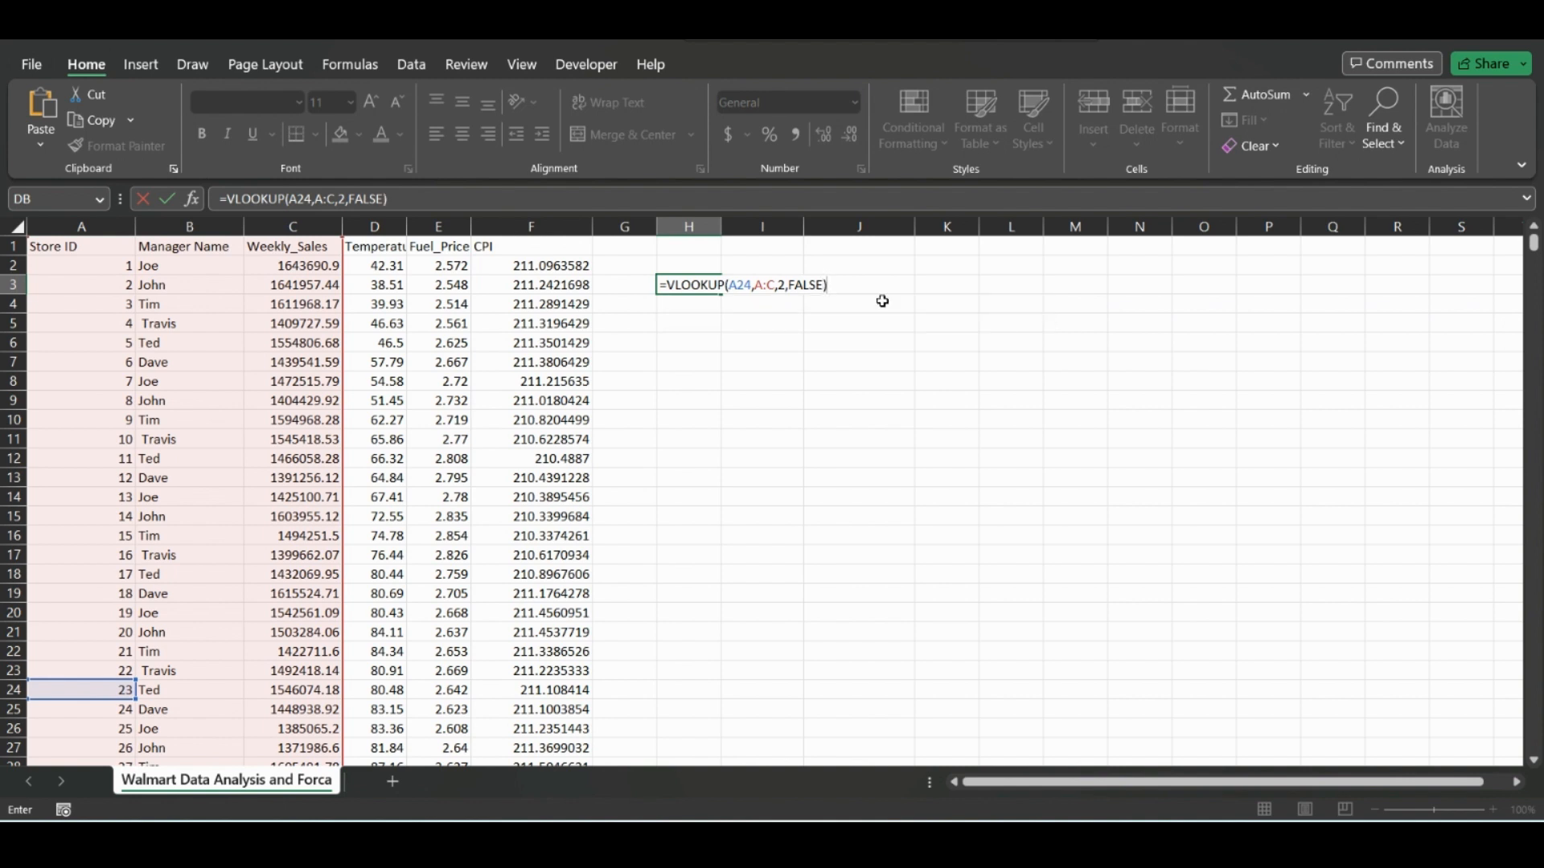
{"action": "key", "text": "Return"}
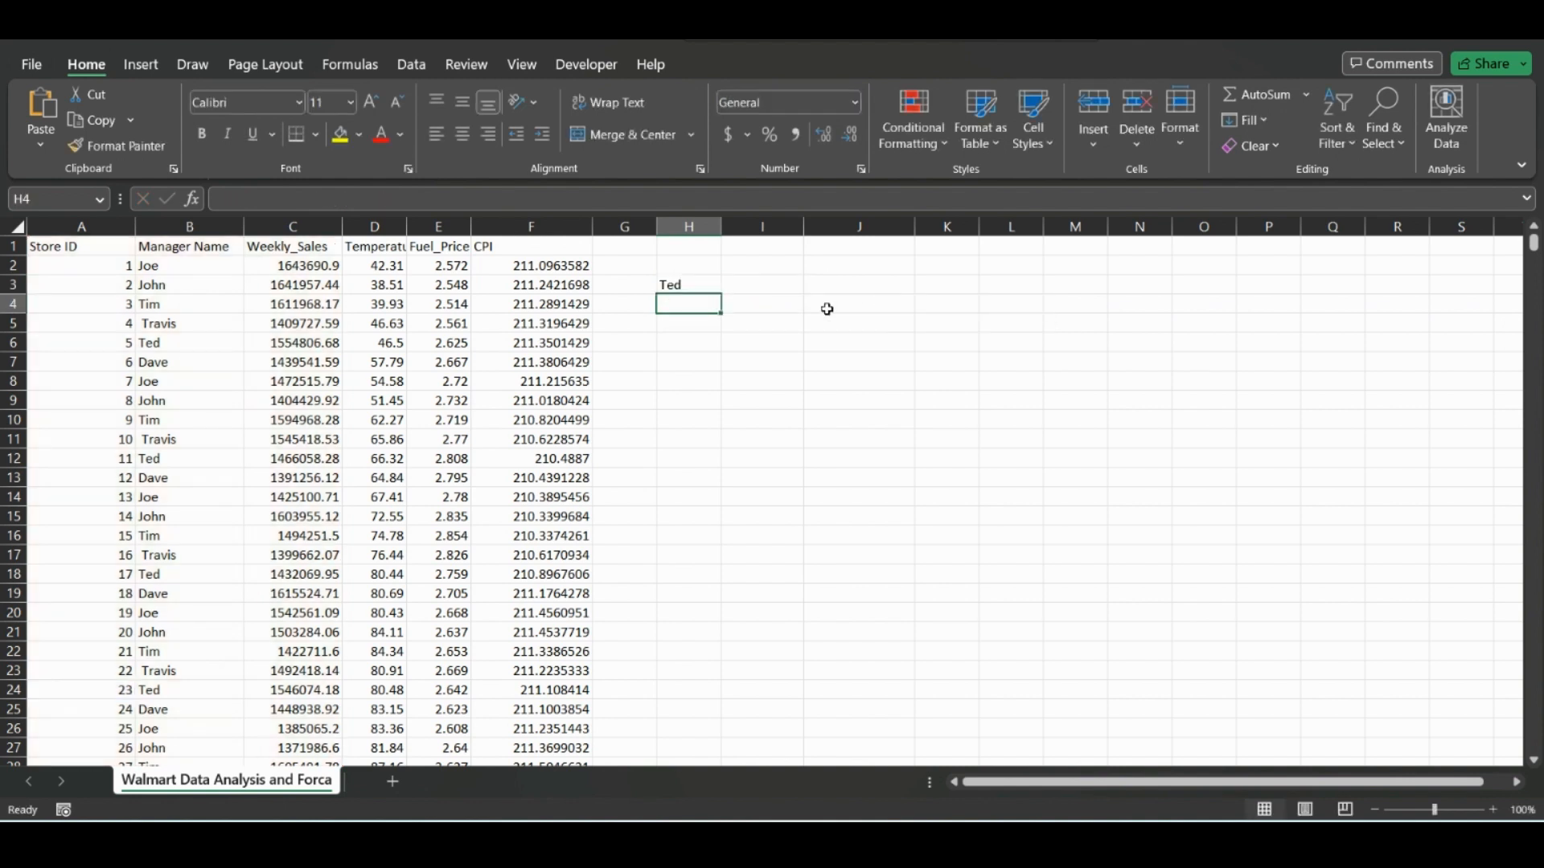
Change the column index of the VLOOKUP formula in H3 to 3 so it returns weekly sales.
{"action": "left_click", "coordinate": [686, 286]}
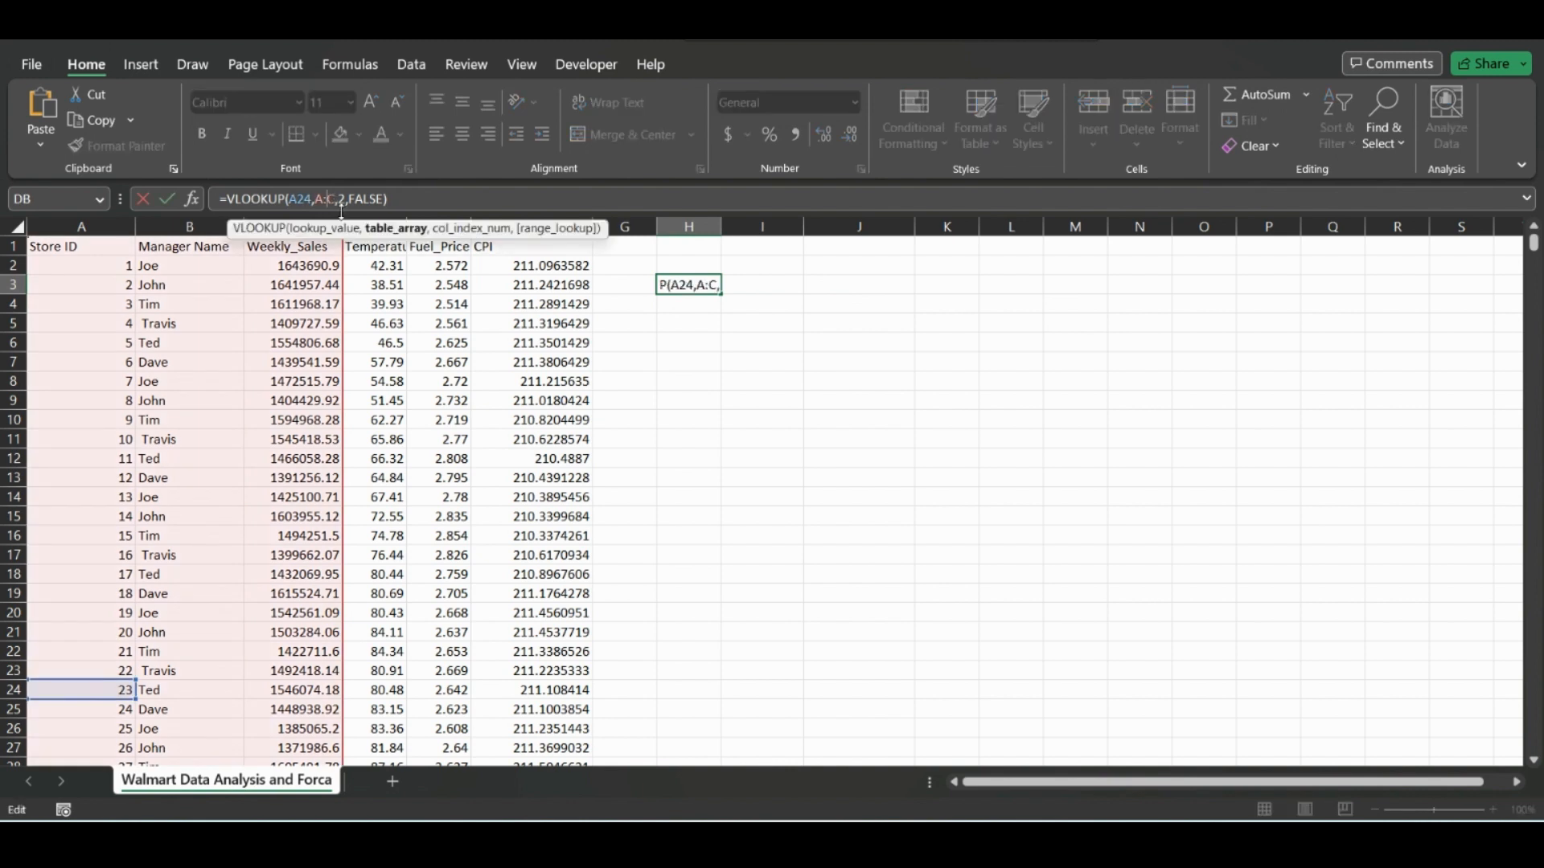
{"action": "left_click", "coordinate": [340, 208]}
{"action": "key", "text": "End"}
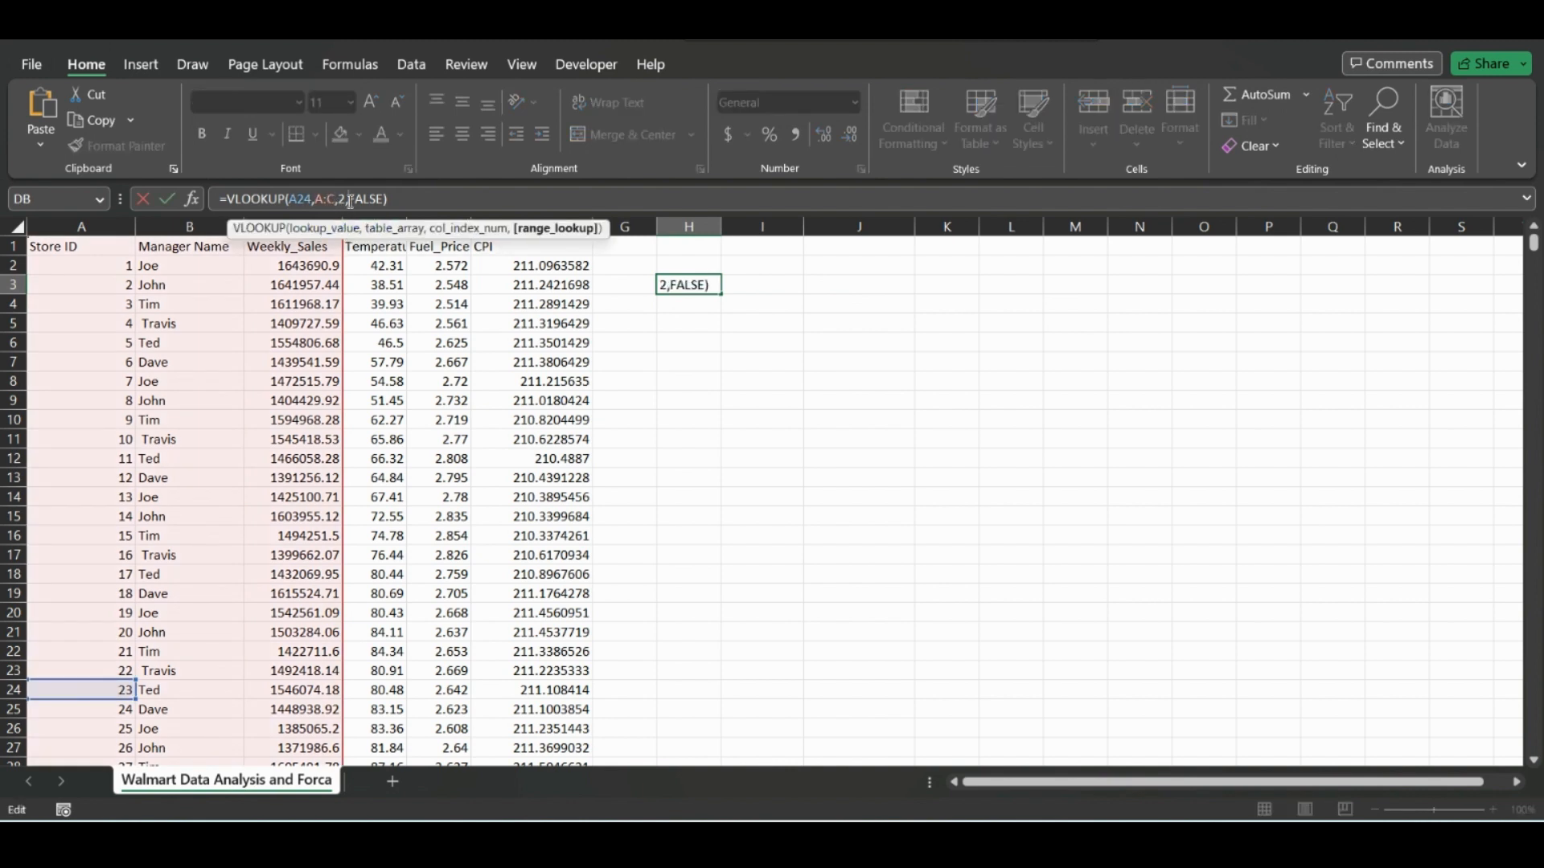
{"action": "left_click", "coordinate": [347, 200]}
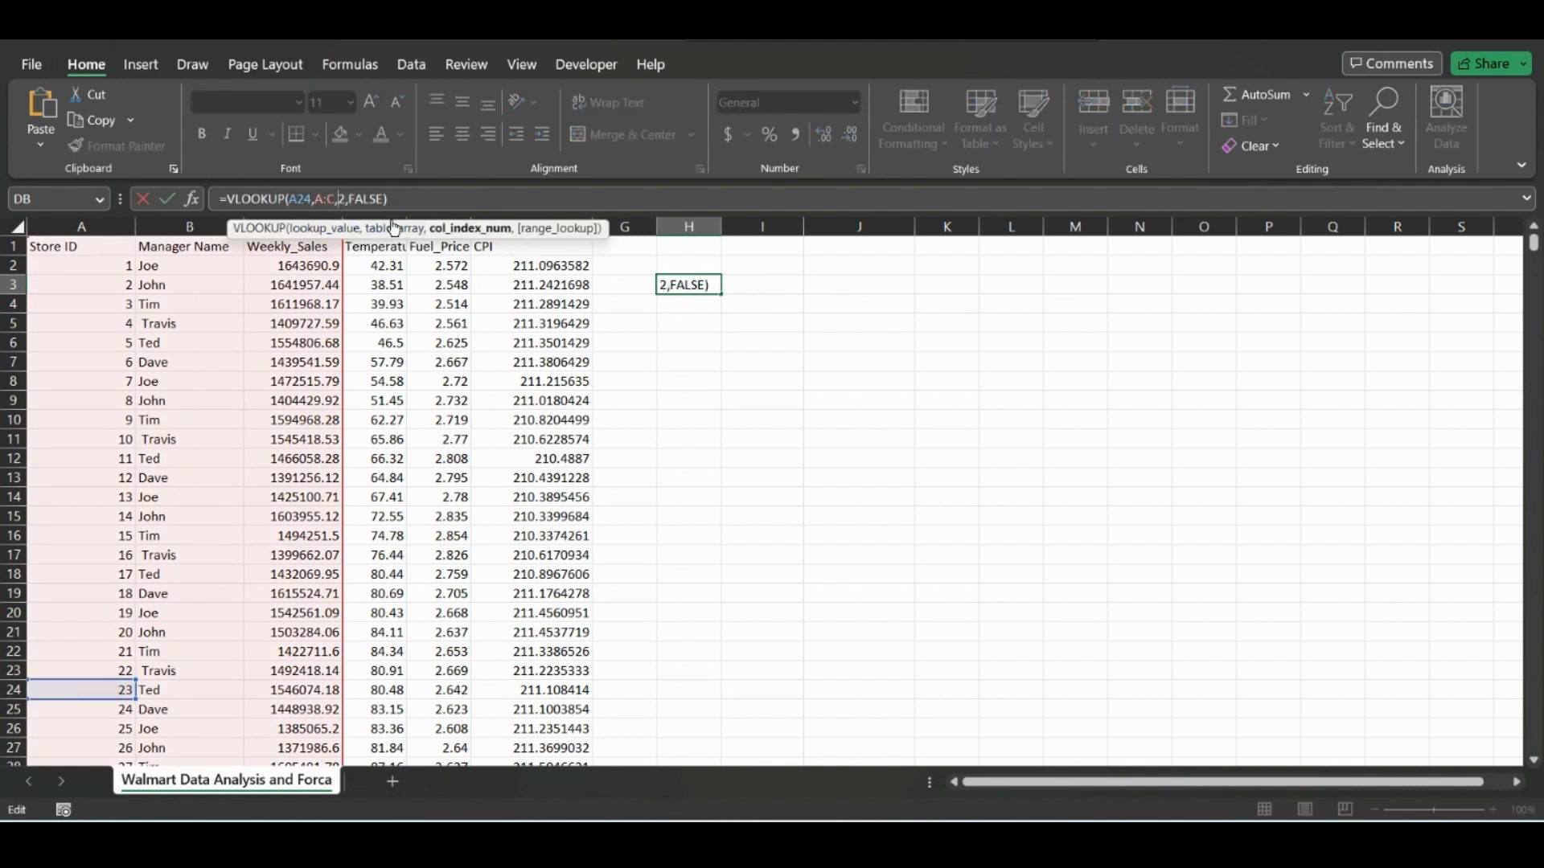
{"action": "key", "text": "BackSpace"}
{"action": "type", "text": "3"}
{"action": "key", "text": "Return"}
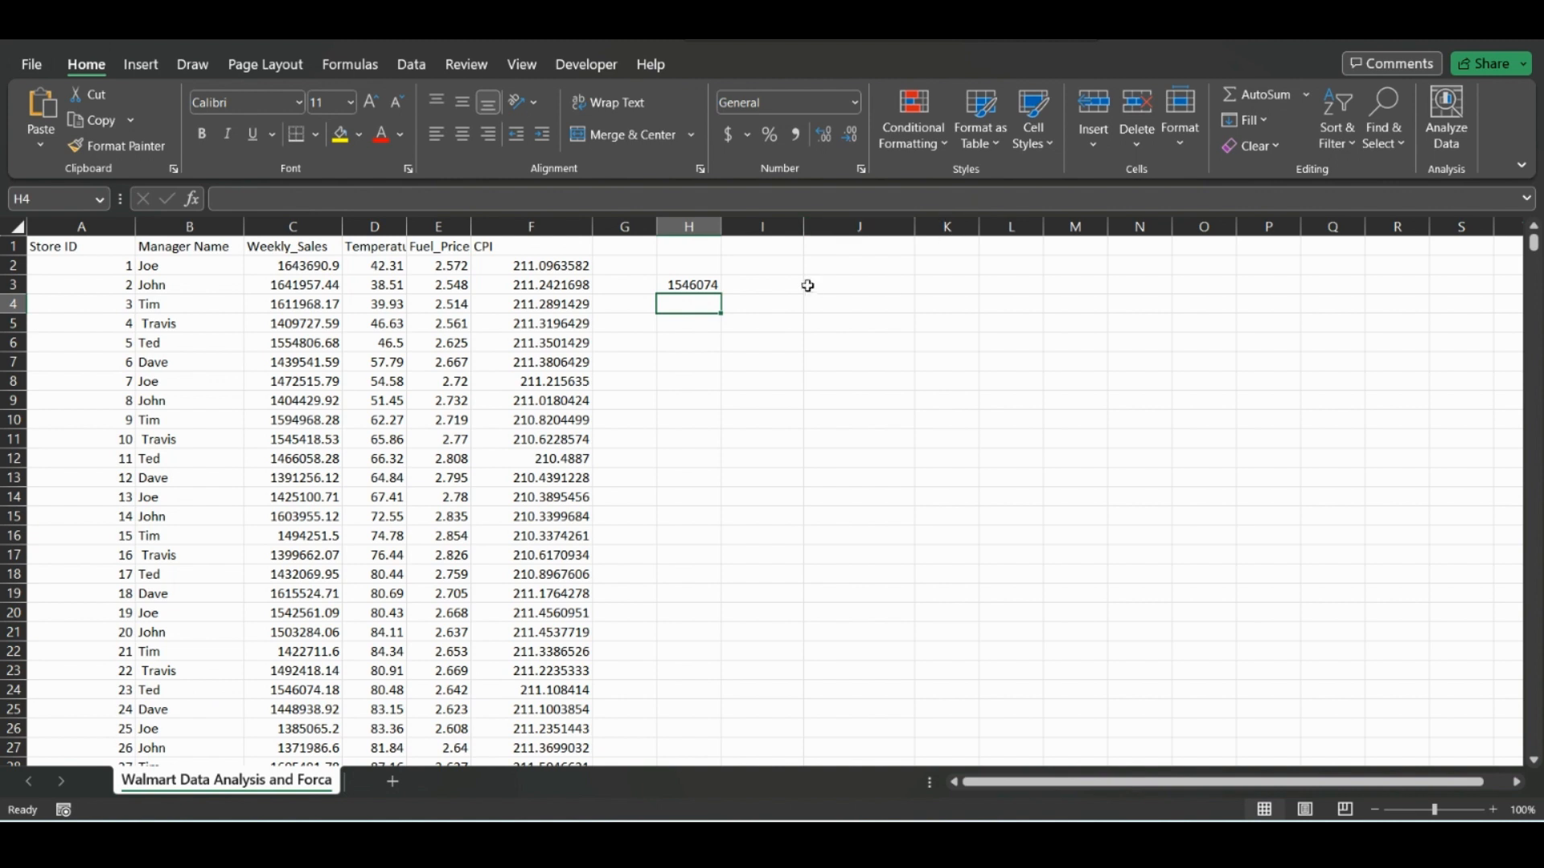
Replace the lookup value of the VLOOKUP formula in H3 with the store ID 150.
{"action": "left_click", "coordinate": [834, 285]}
{"action": "left_click", "coordinate": [698, 284]}
{"action": "left_click", "coordinate": [307, 197]}
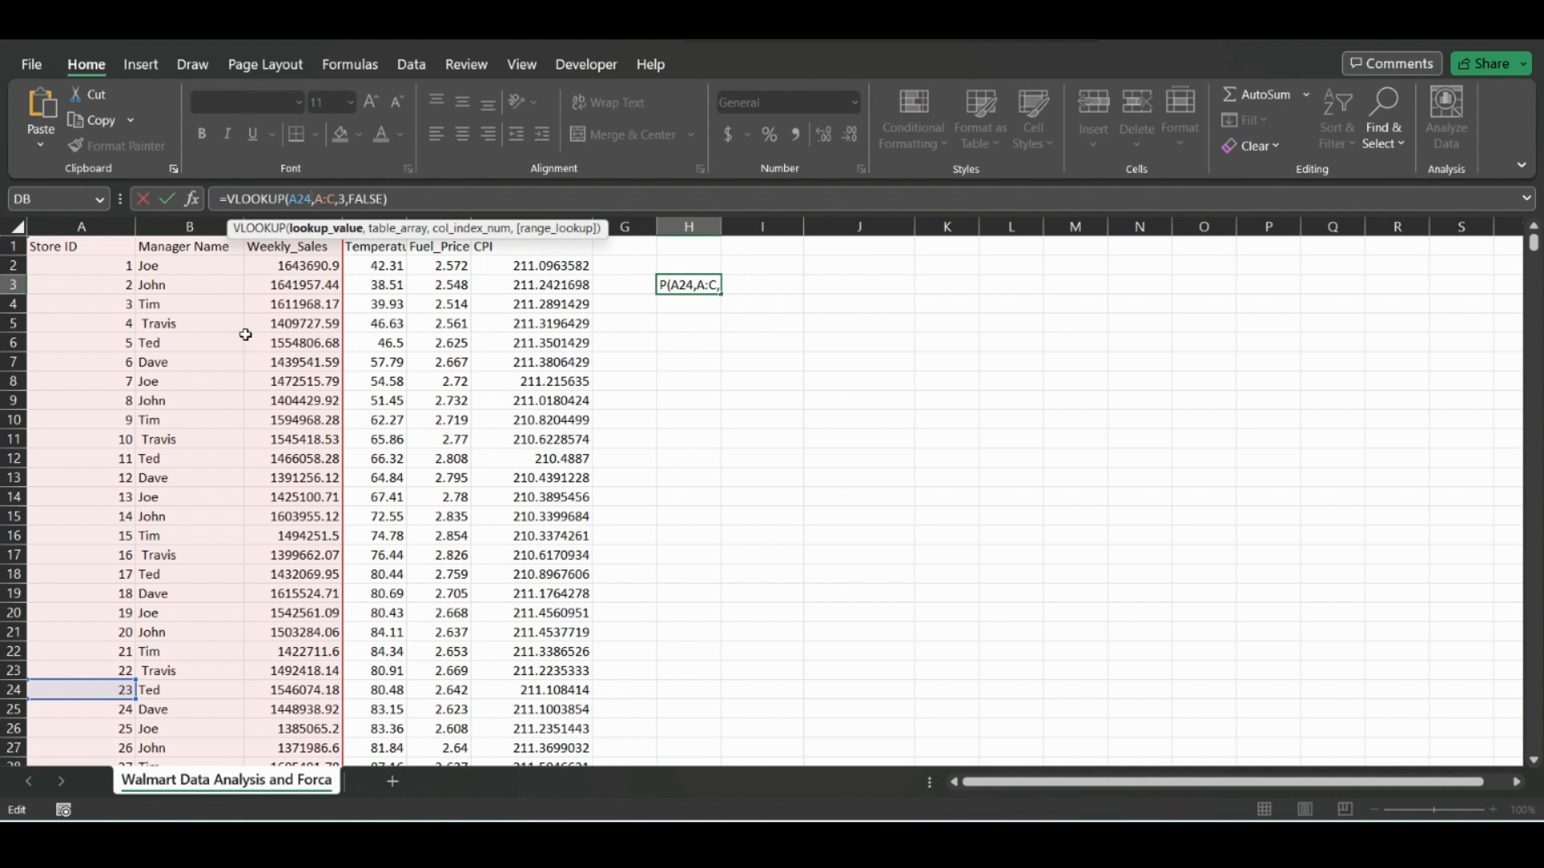
{"action": "key", "text": "BackSpace"}
{"action": "key", "text": "BackSpace"}
{"action": "key", "text": "BackSpace"}
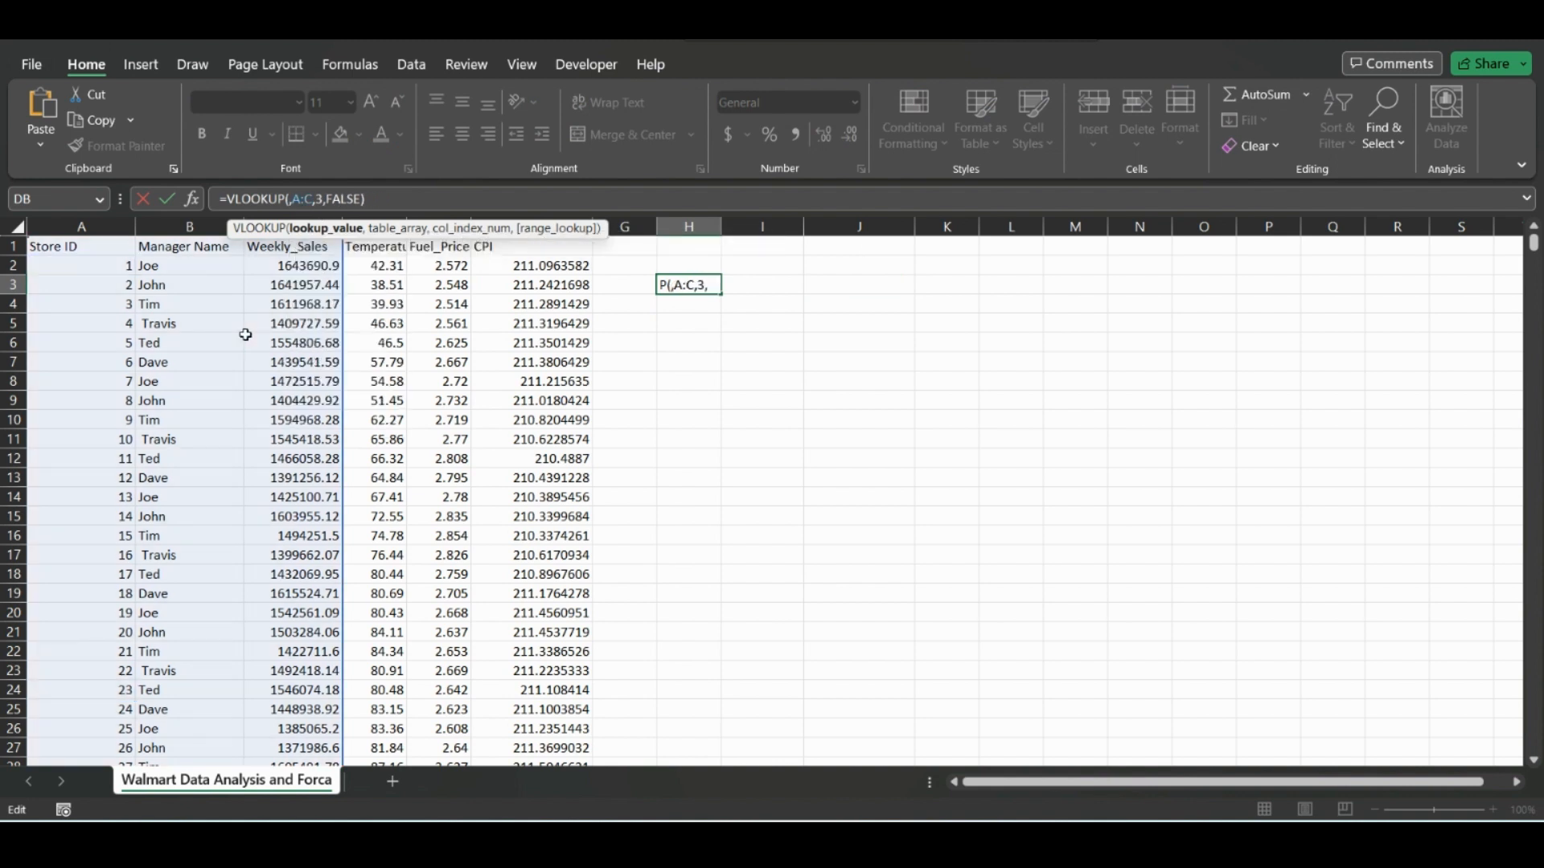
{"action": "type", "text": "150"}
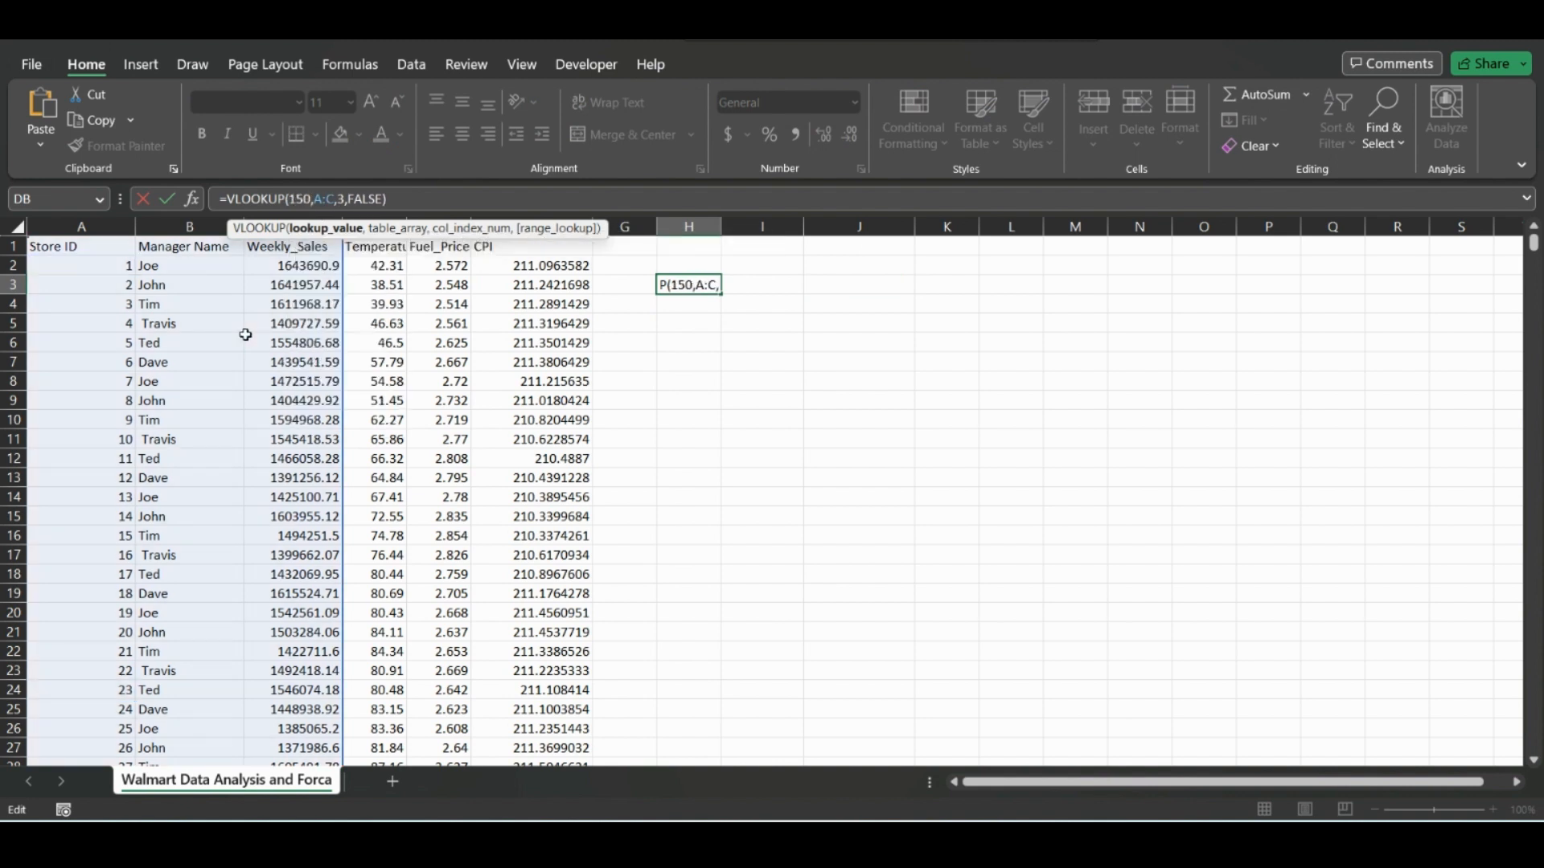
{"action": "key", "text": "Return"}
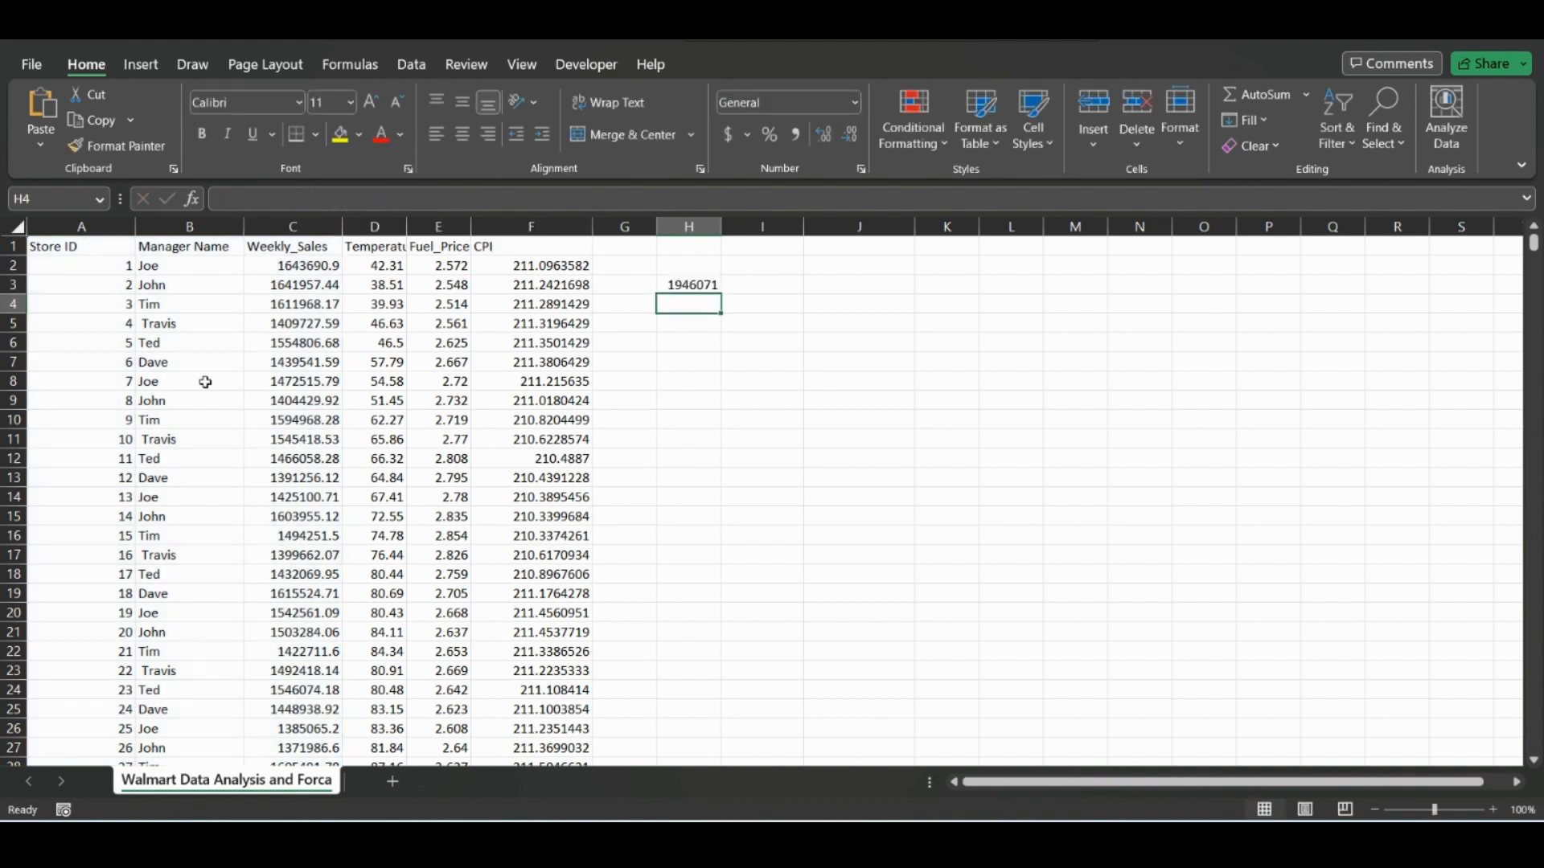
{"action": "left_click", "coordinate": [85, 227]}
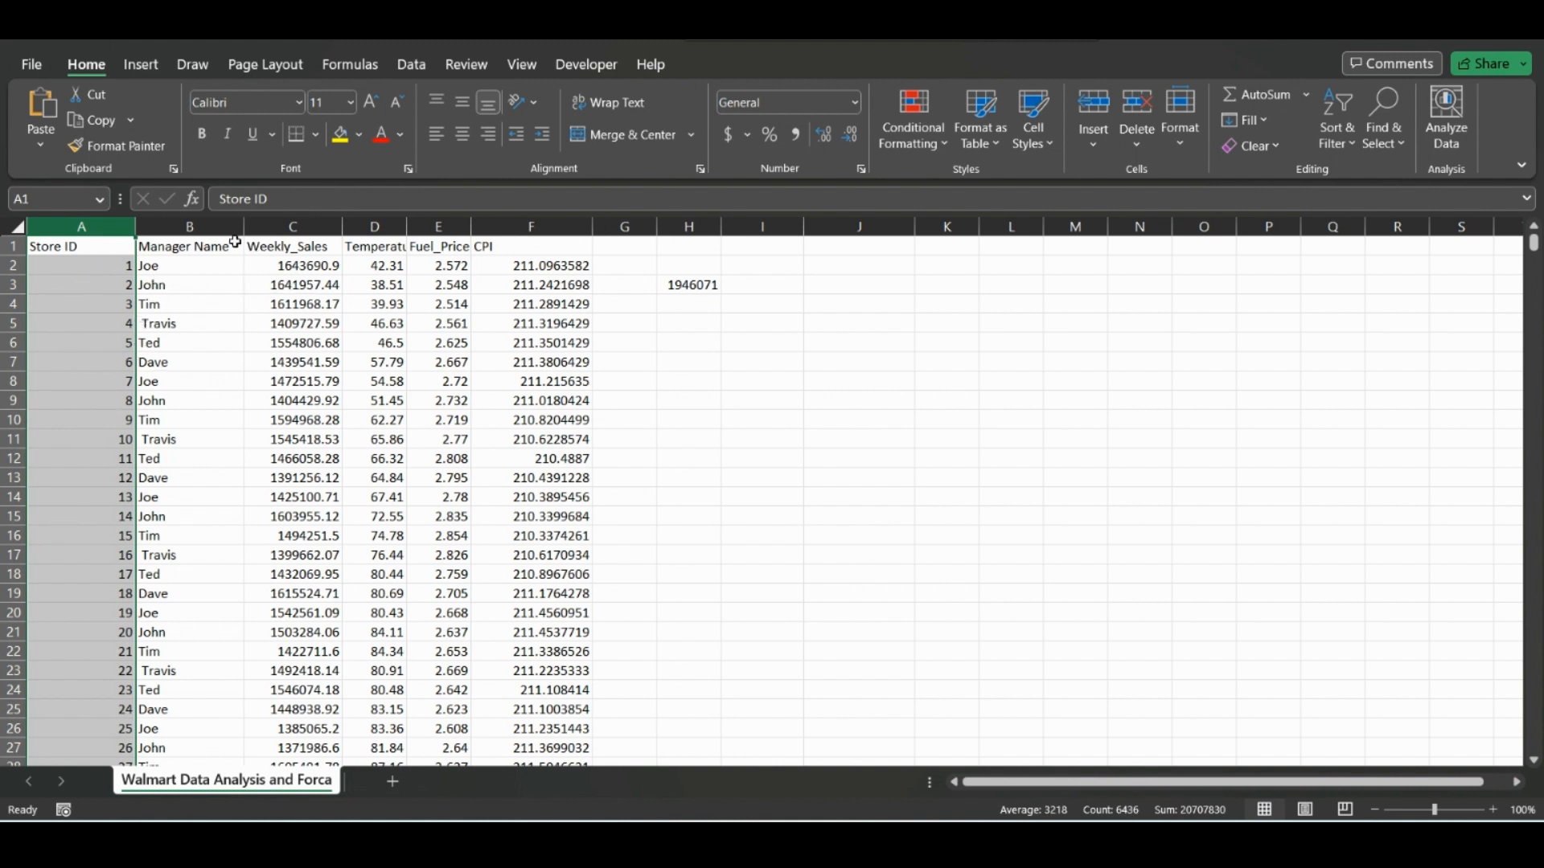
{"action": "left_click", "coordinate": [210, 234]}
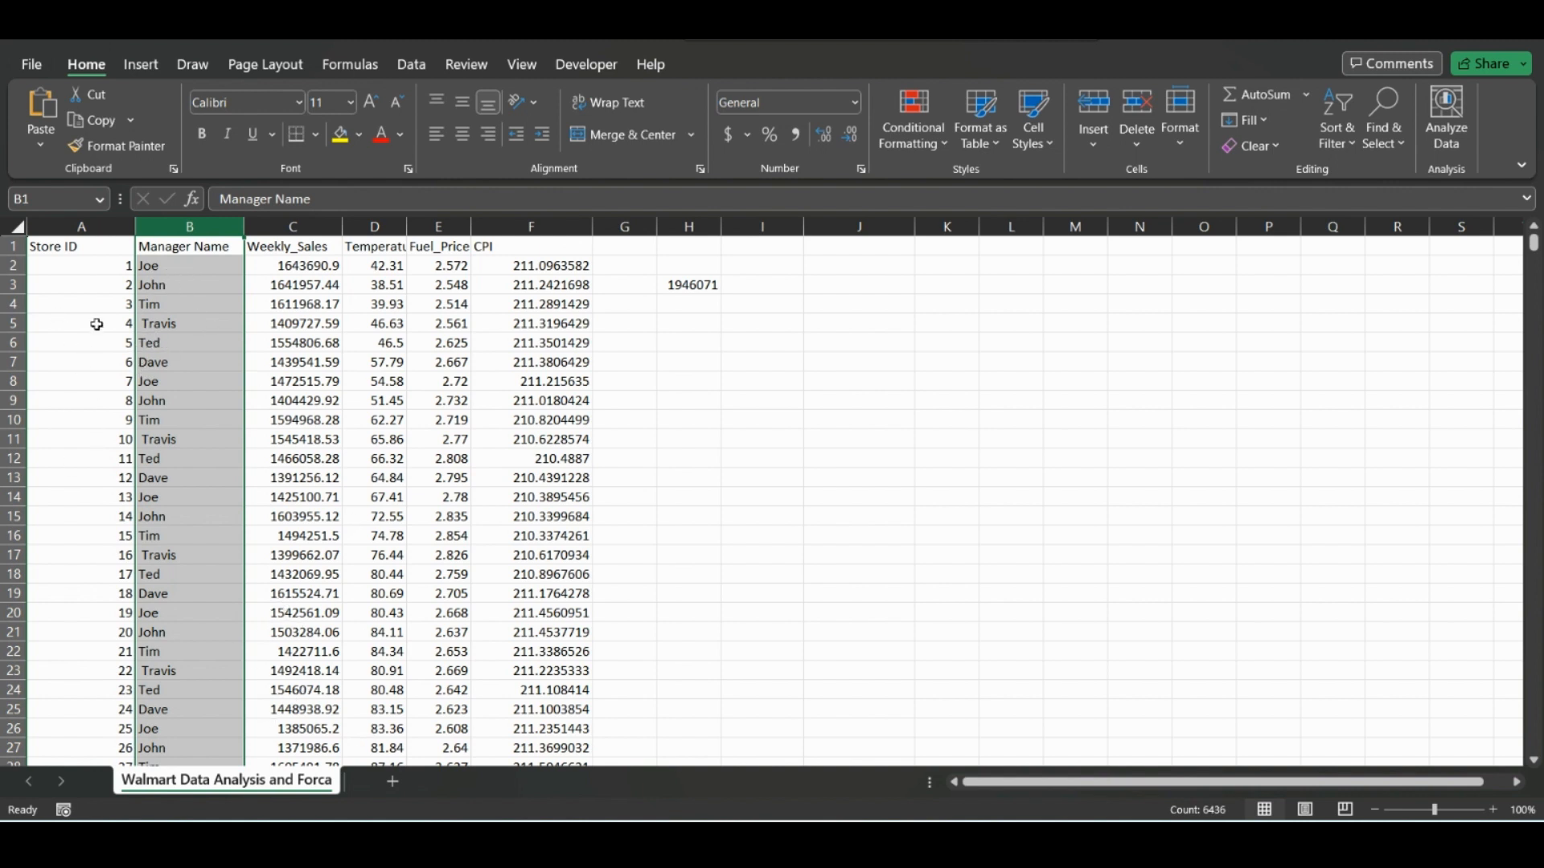
{"action": "left_click_drag", "start_coordinate": [172, 344], "coordinate": [105, 341]}
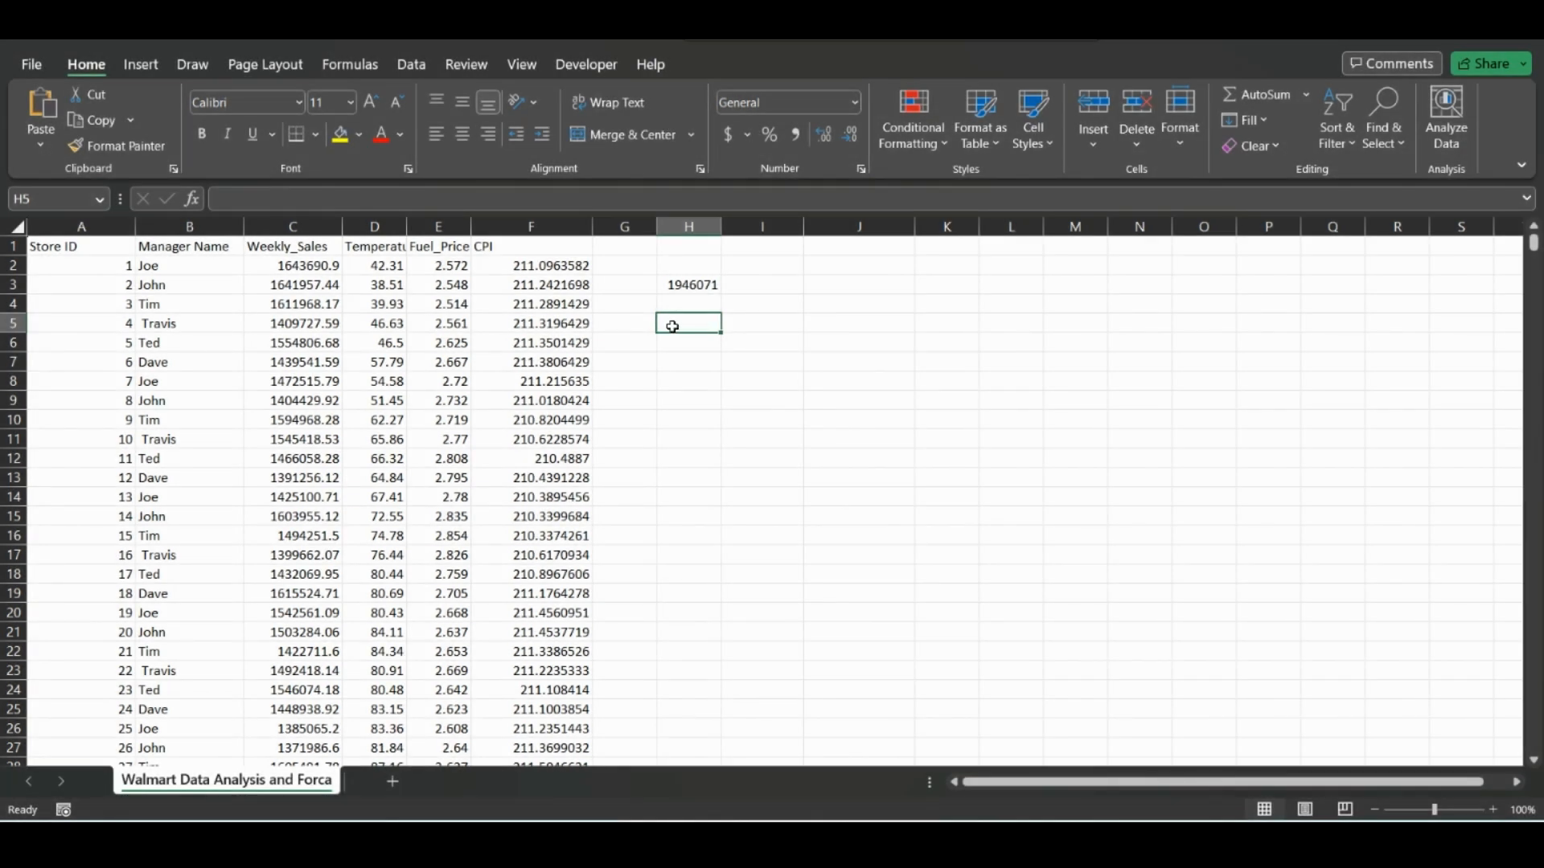
Start an XLOOKUP formula in H5 with lookup value A26, lookup array A:A and return array E:E.
{"action": "type", "text": "=x"}
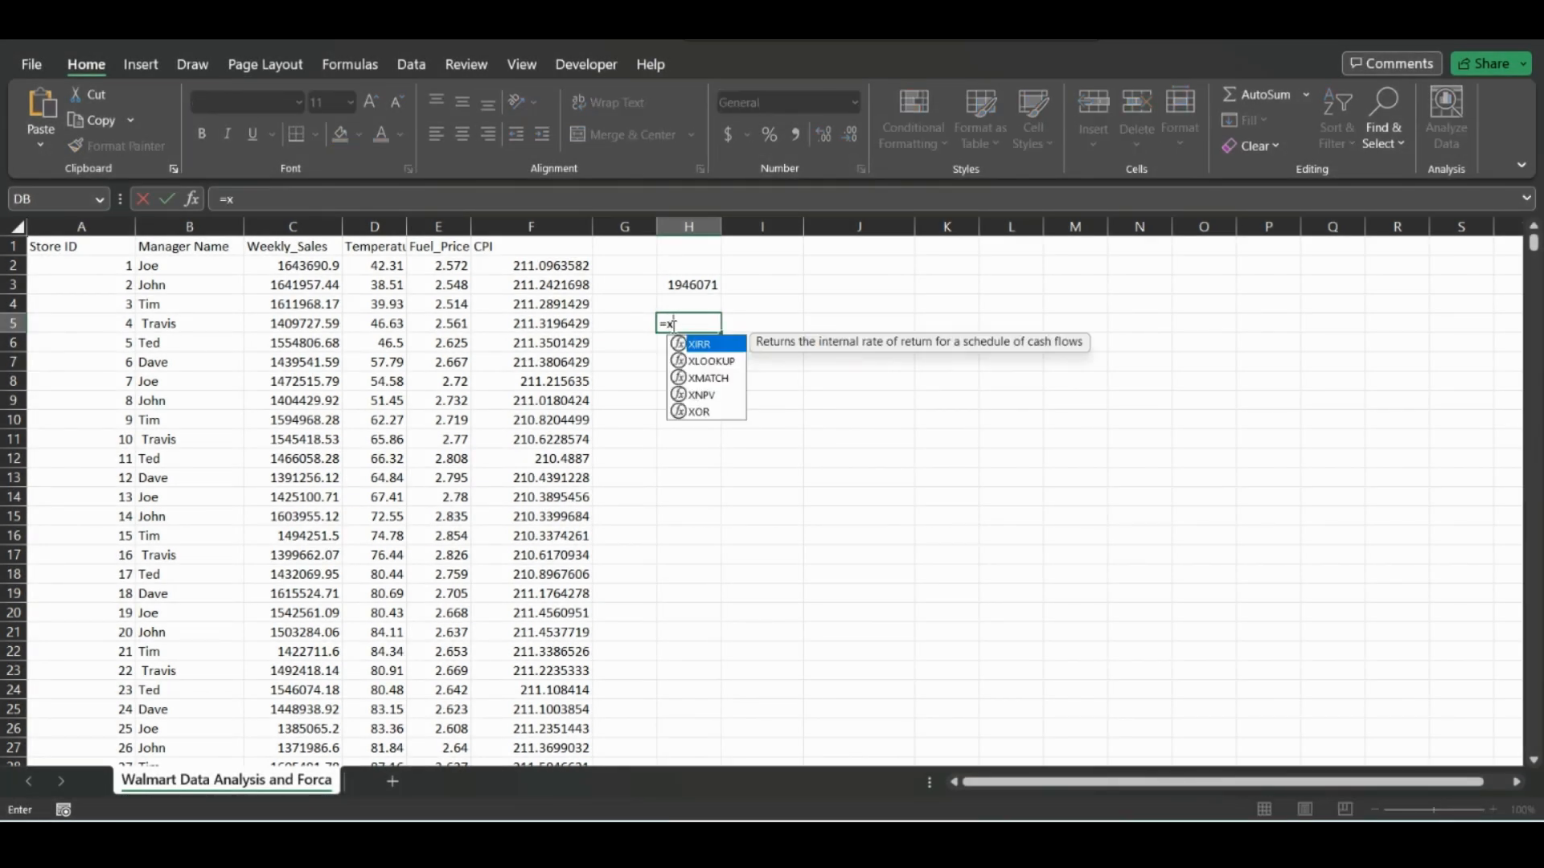
{"action": "type", "text": "l"}
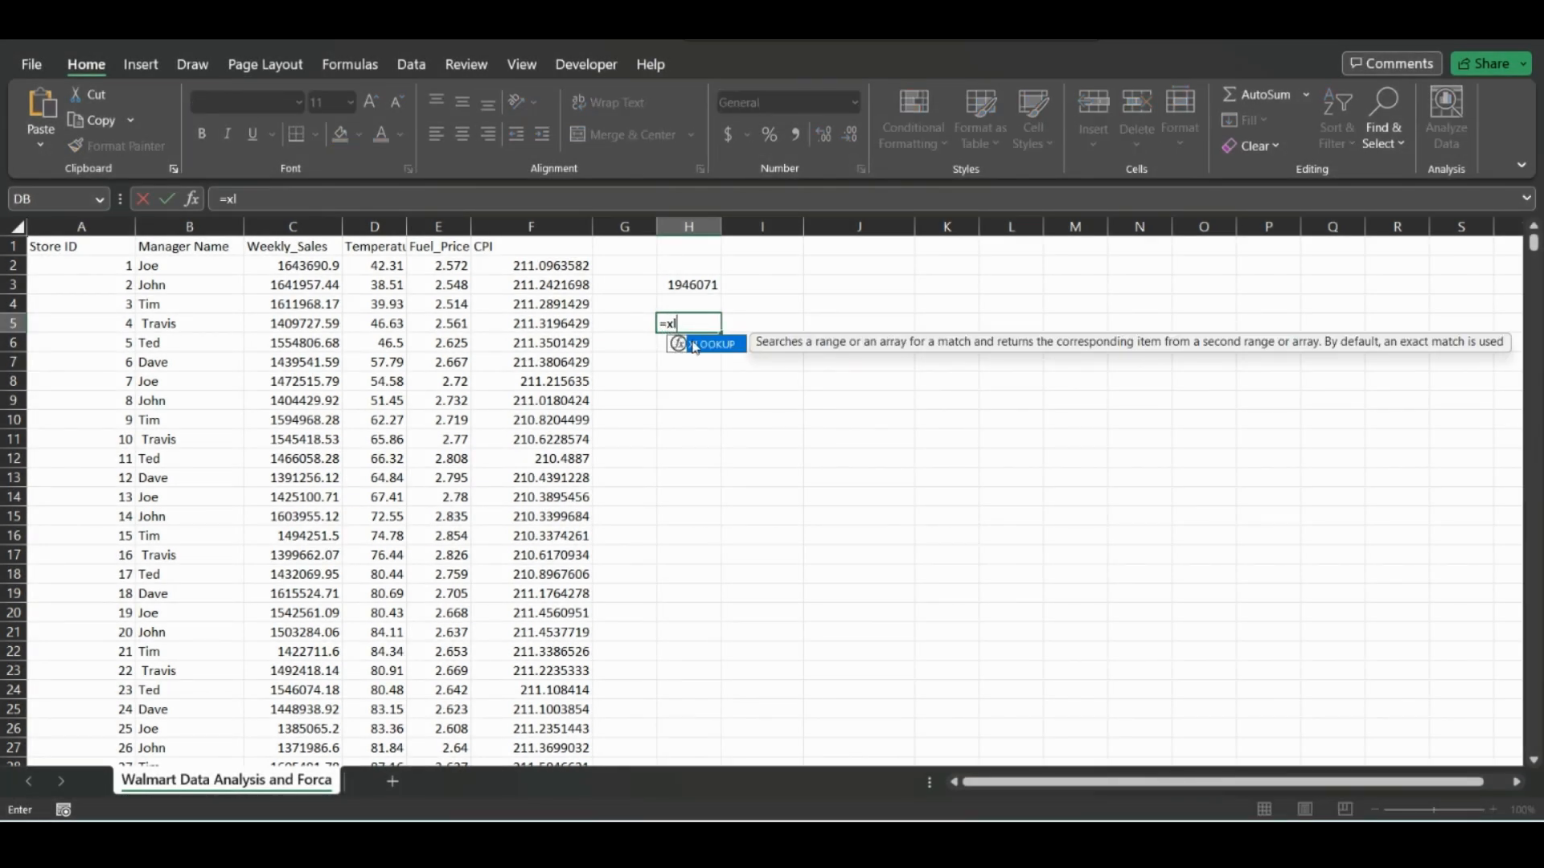
{"action": "double_click", "coordinate": [701, 348]}
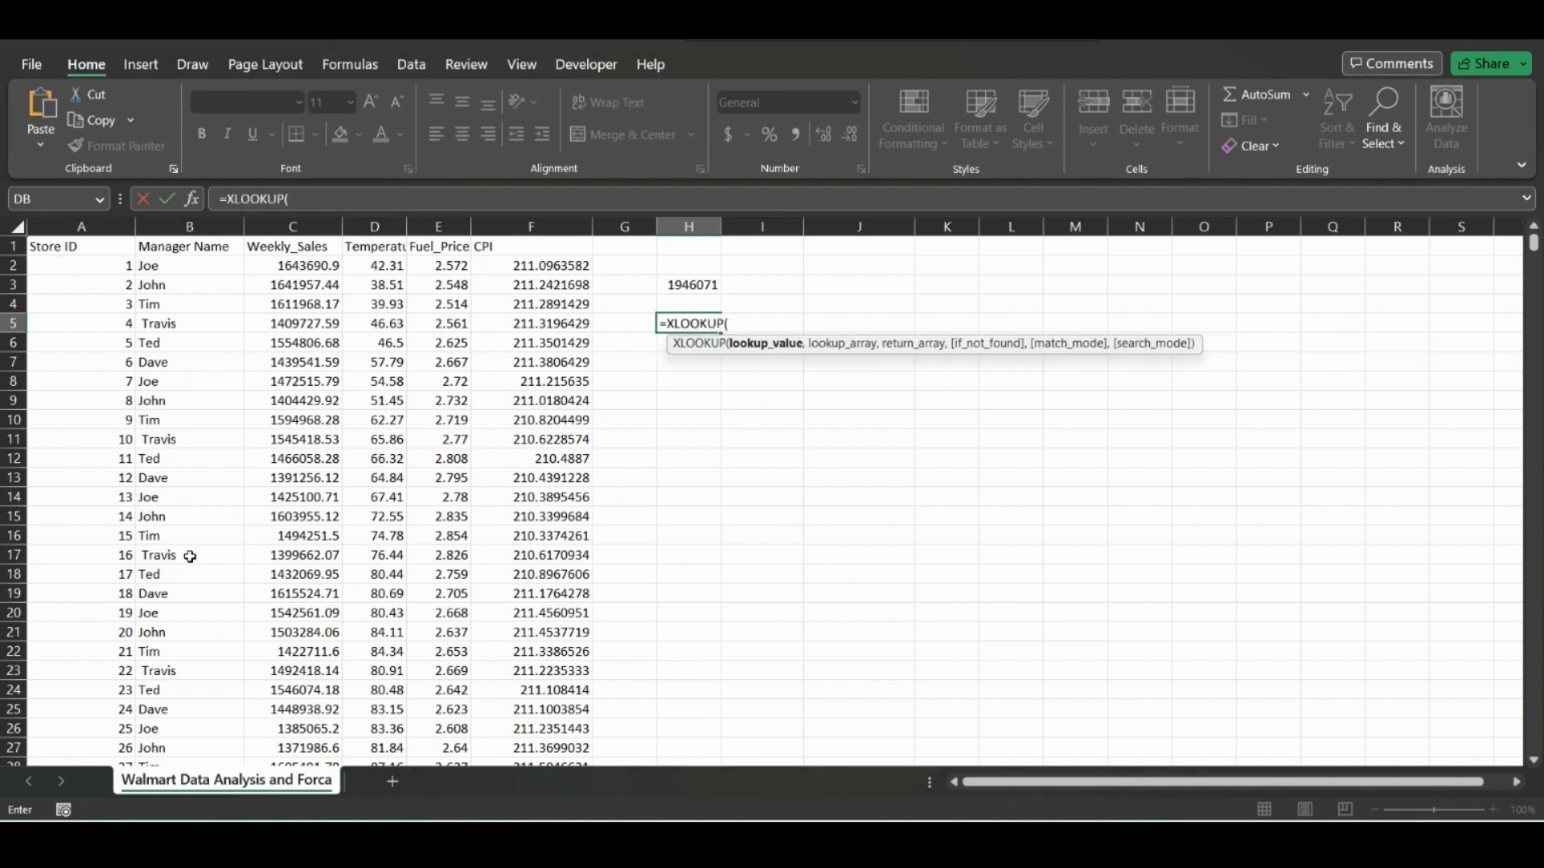
{"action": "left_click", "coordinate": [101, 730]}
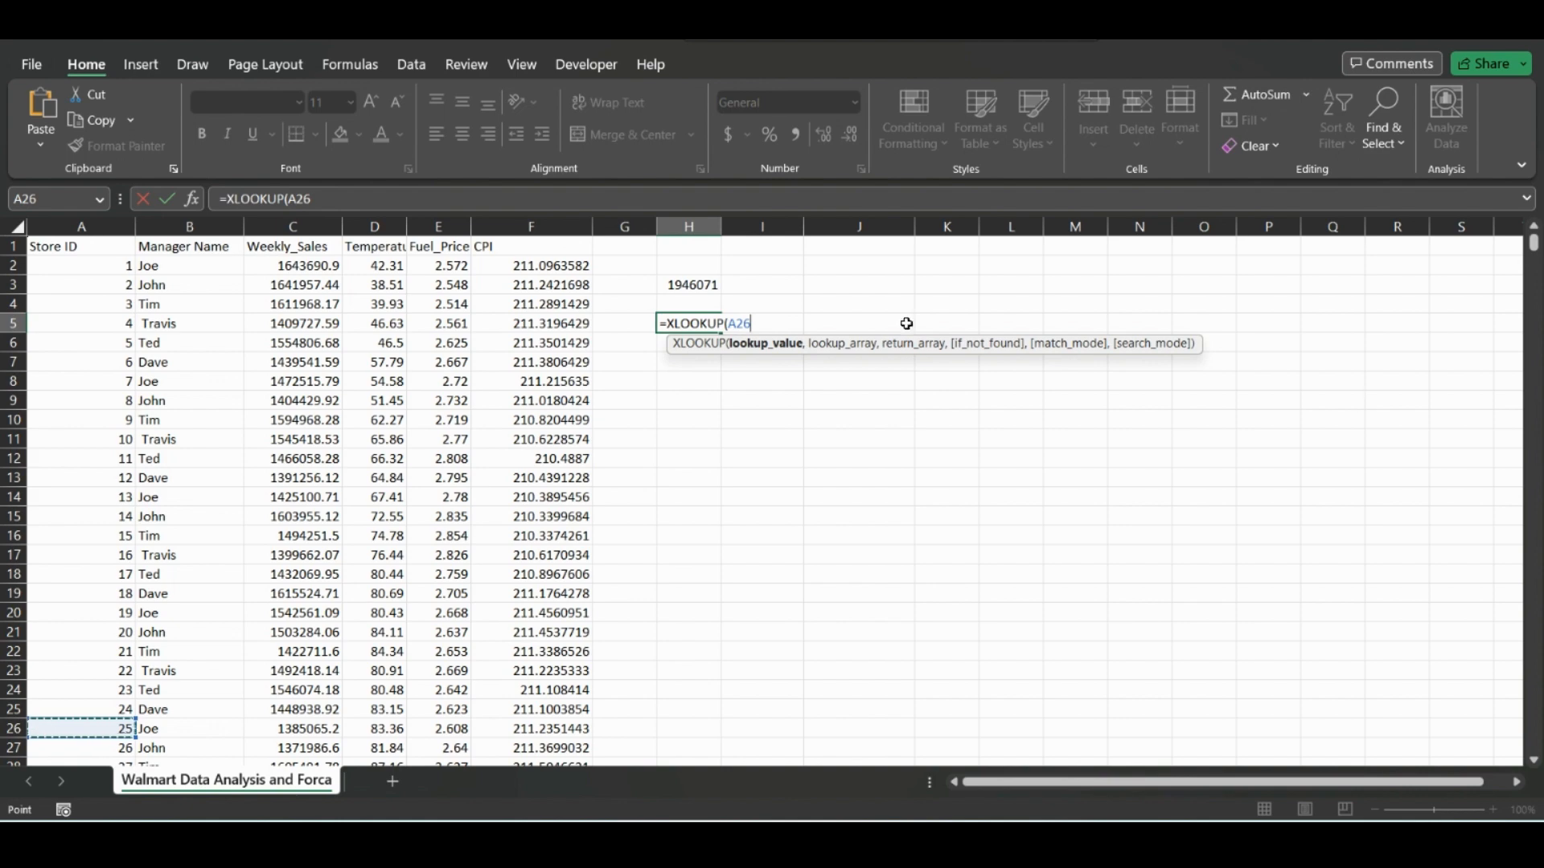
{"action": "mouse_move", "coordinate": [1537, 253]}
{"action": "left_mouse_down"}
{"action": "mouse_move", "coordinate": [1535, 644]}
{"action": "mouse_move", "coordinate": [1536, 241]}
{"action": "left_mouse_up"}
{"action": "type", "text": ","}
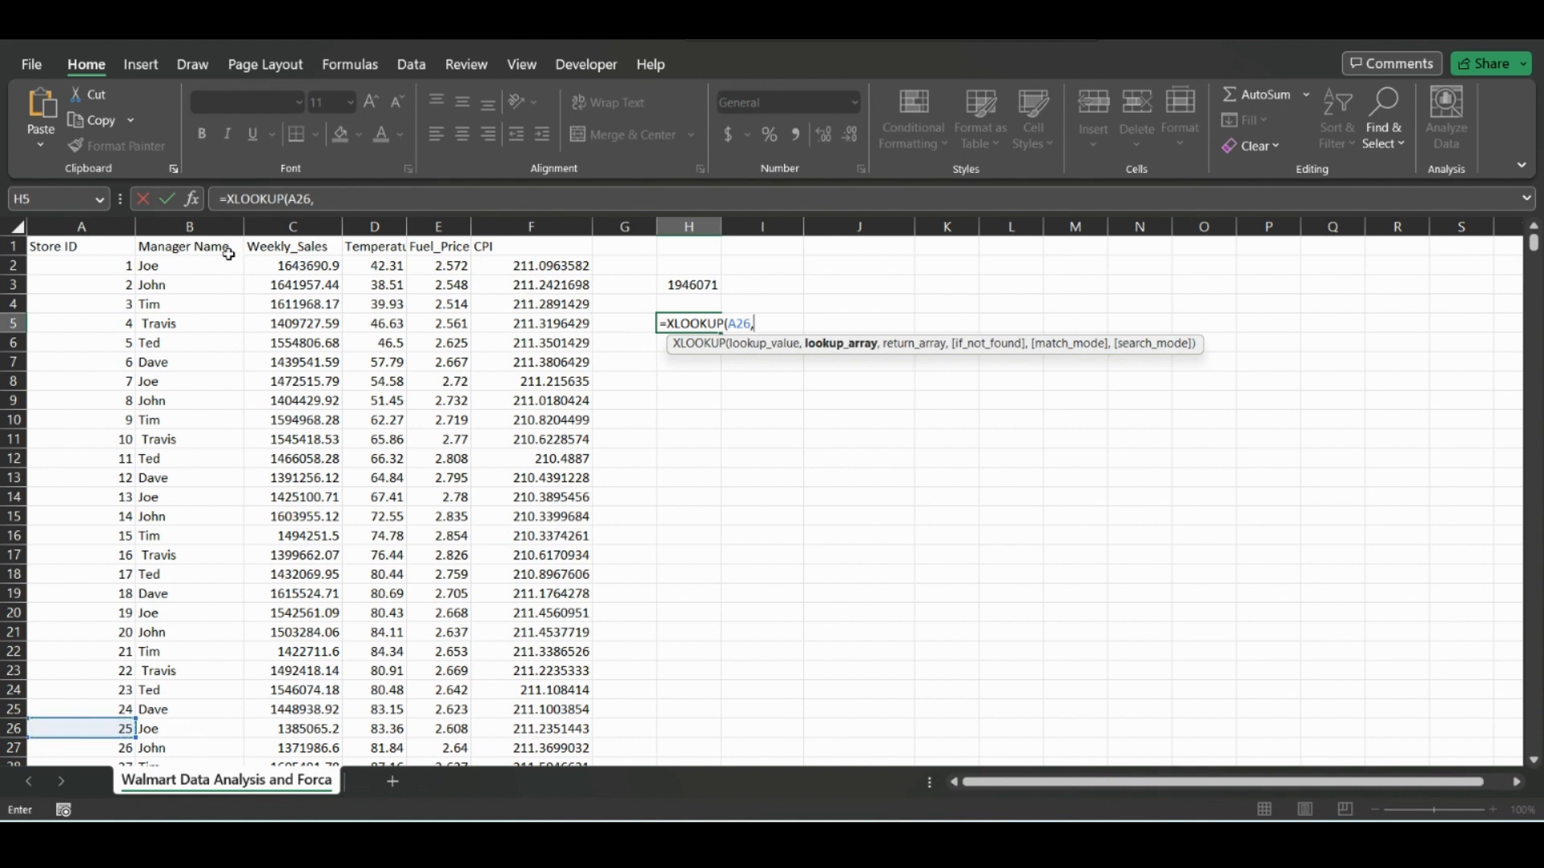
{"action": "left_click", "coordinate": [81, 226]}
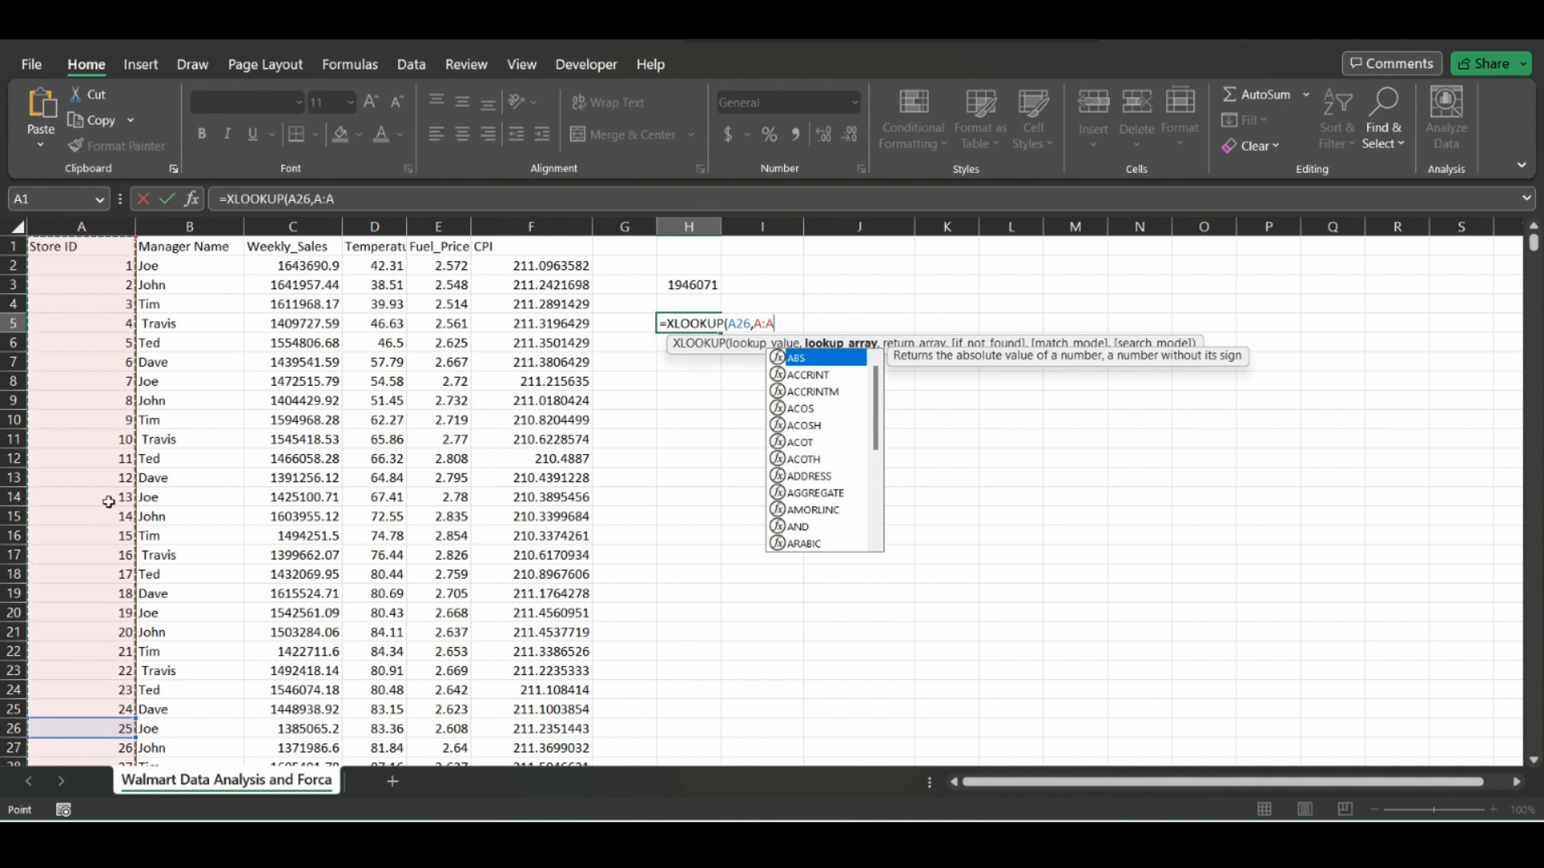
{"action": "type", "text": ","}
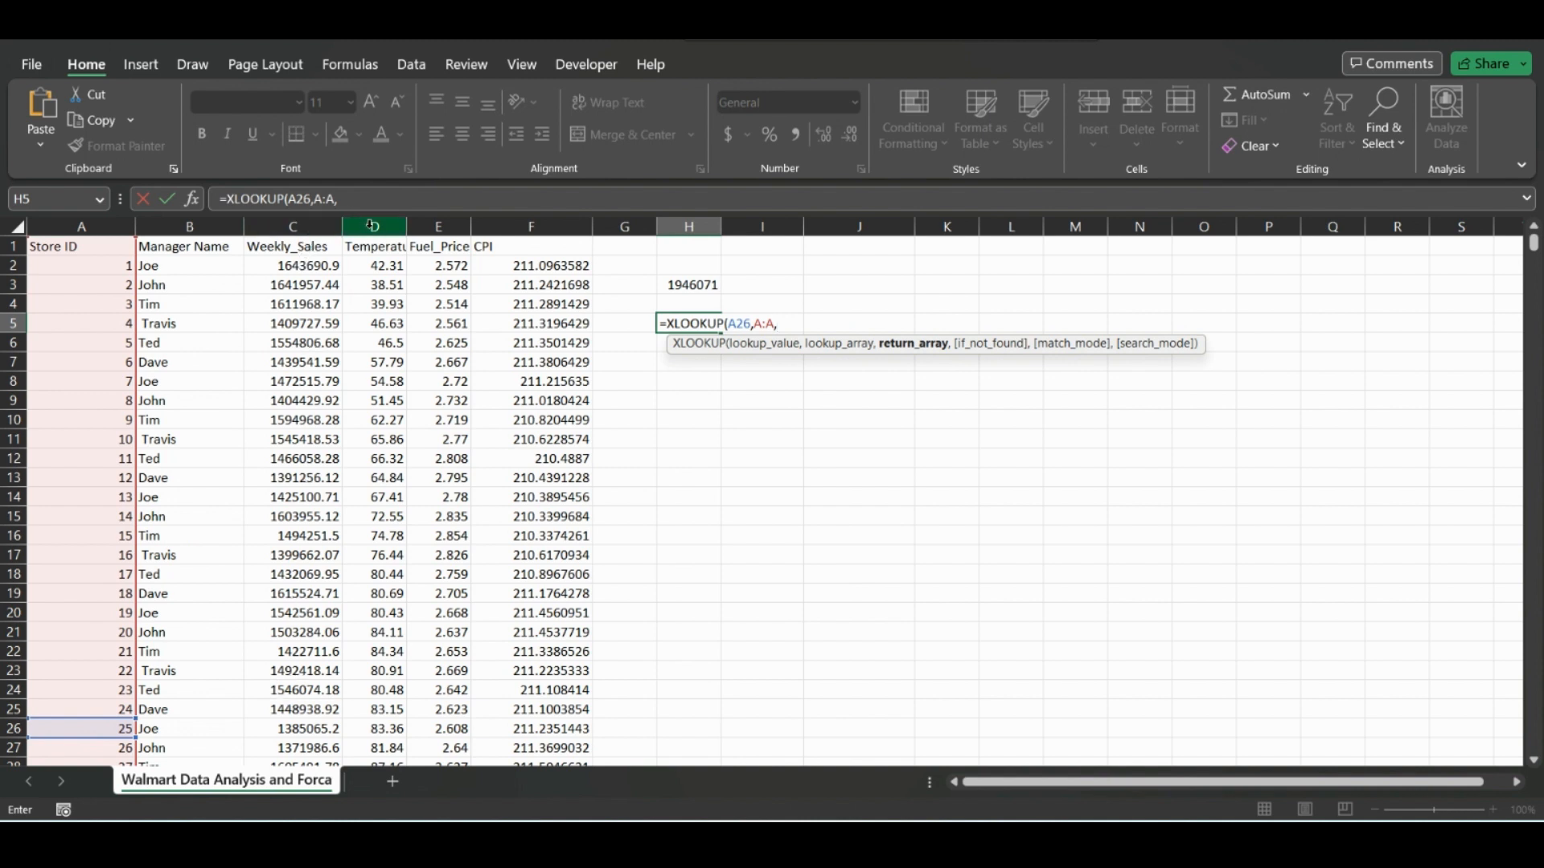
{"action": "left_click", "coordinate": [442, 226]}
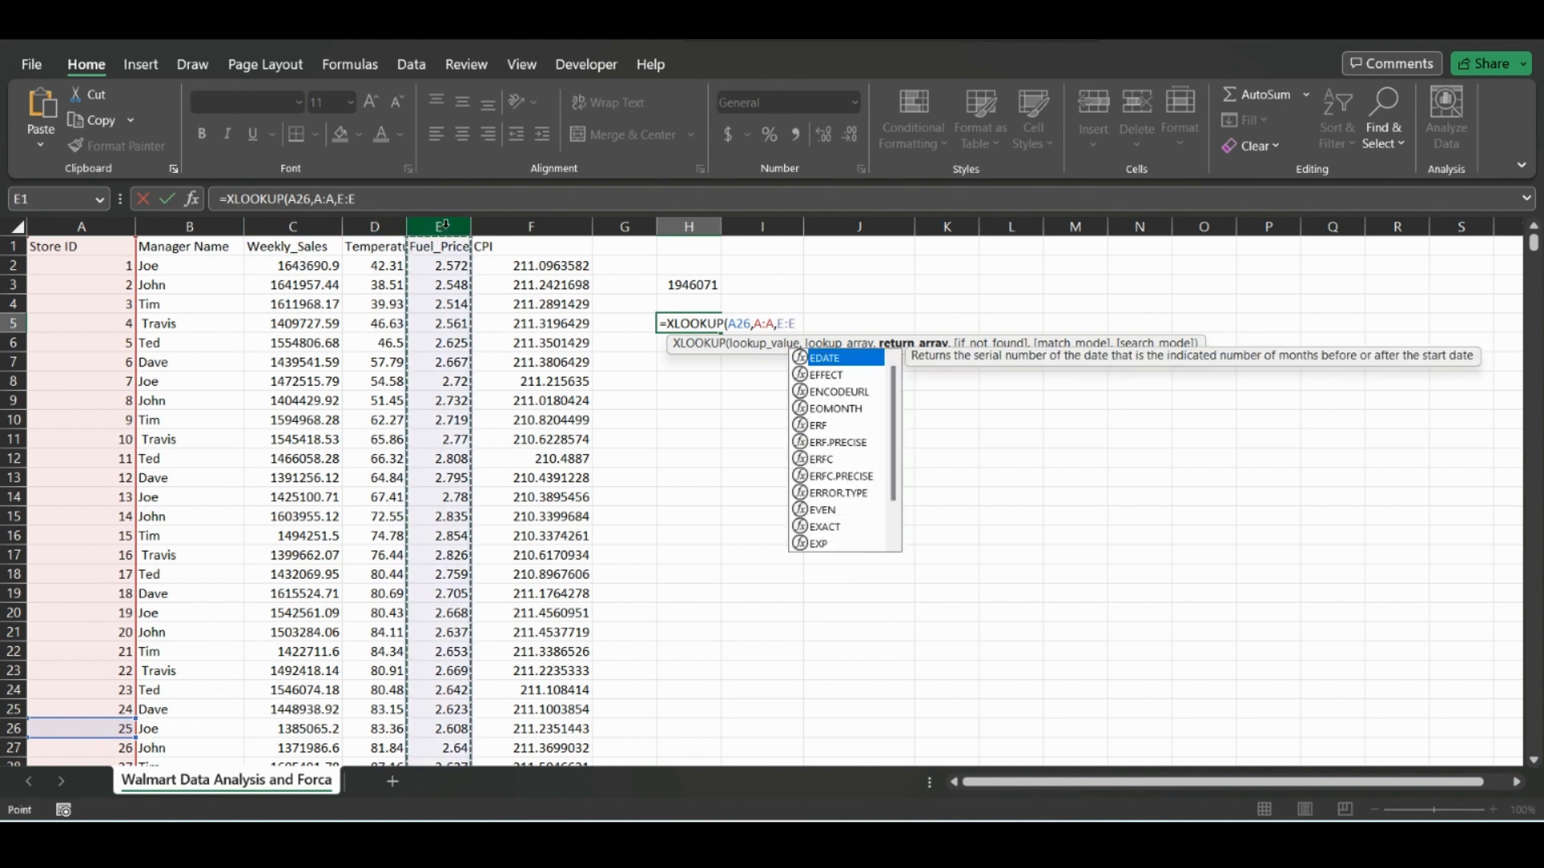
Leave the if-not-found argument of the XLOOKUP formula in H5 empty and set its match mode to 0, exact match.
{"action": "type", "text": ","}
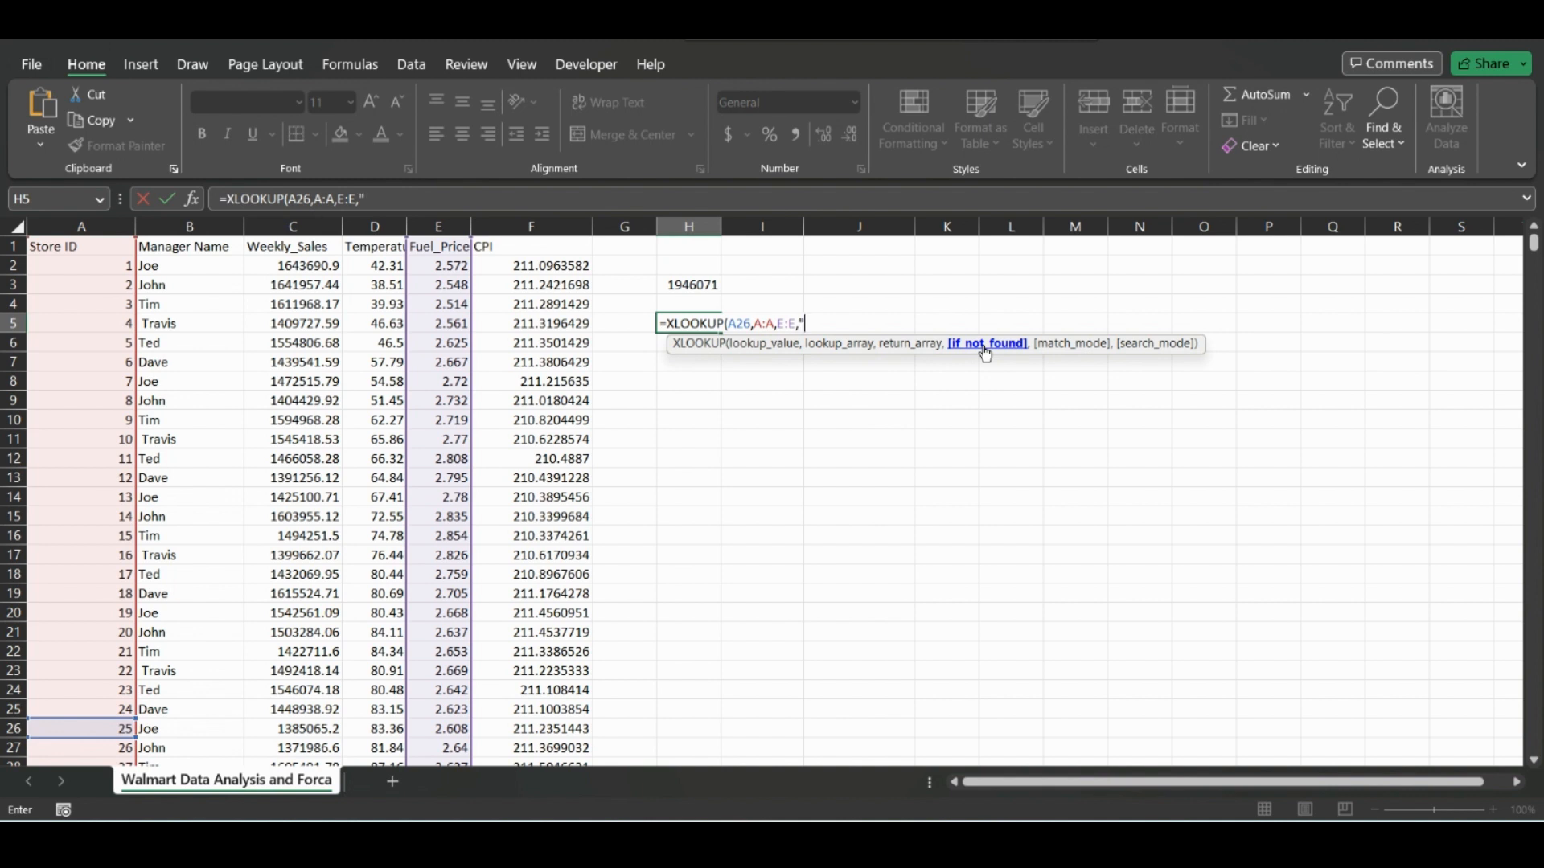
{"action": "key", "text": "BackSpace"}
{"action": "key", "text": "BackSpace"}
{"action": "key", "text": "BackSpace"}
{"action": "type", "text": ","}
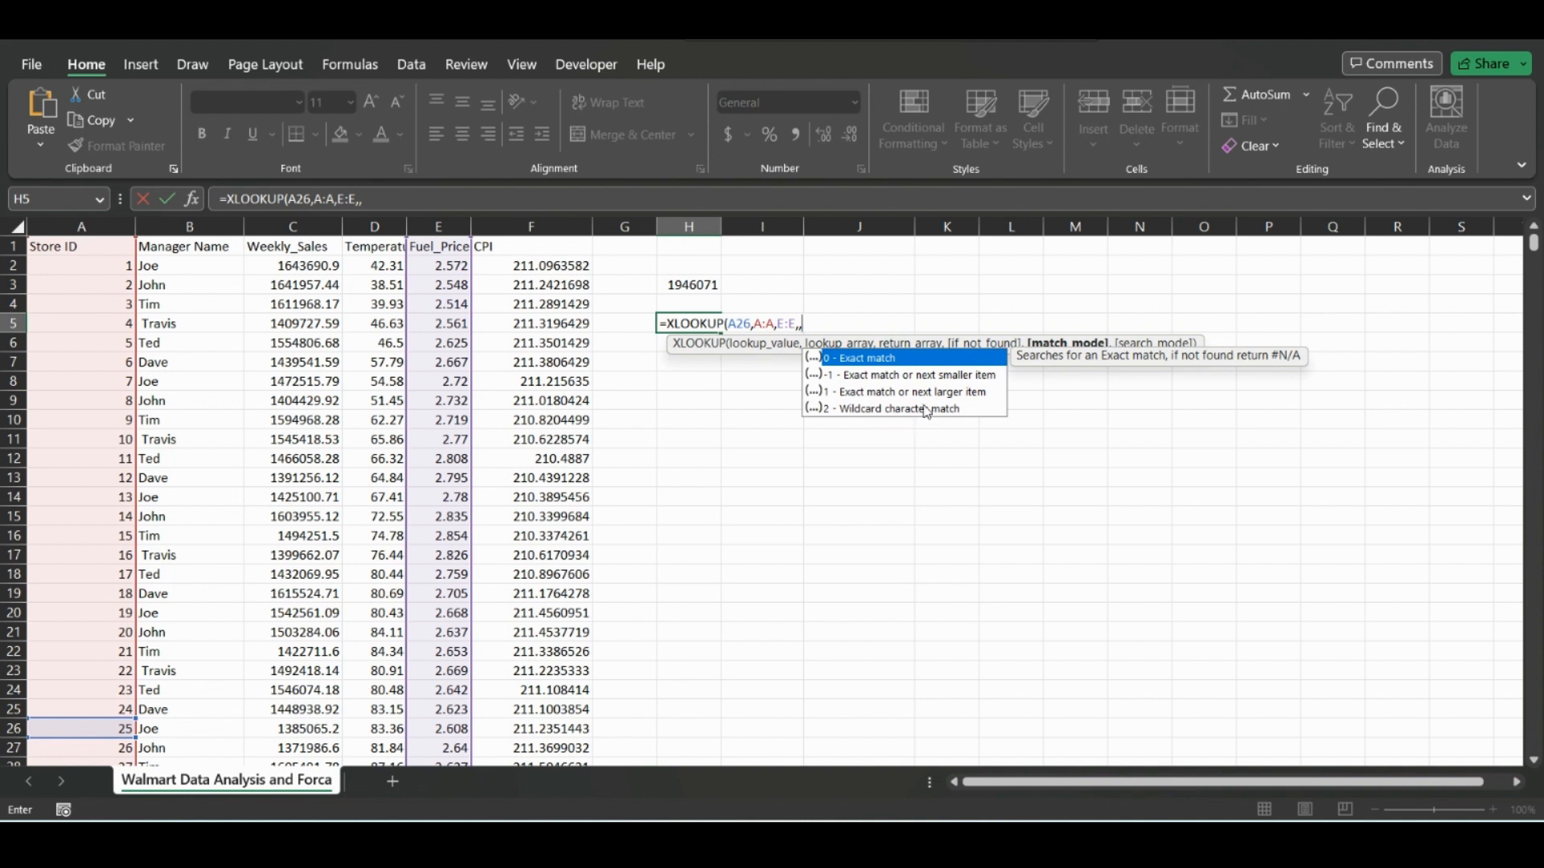
{"action": "double_click", "coordinate": [881, 359]}
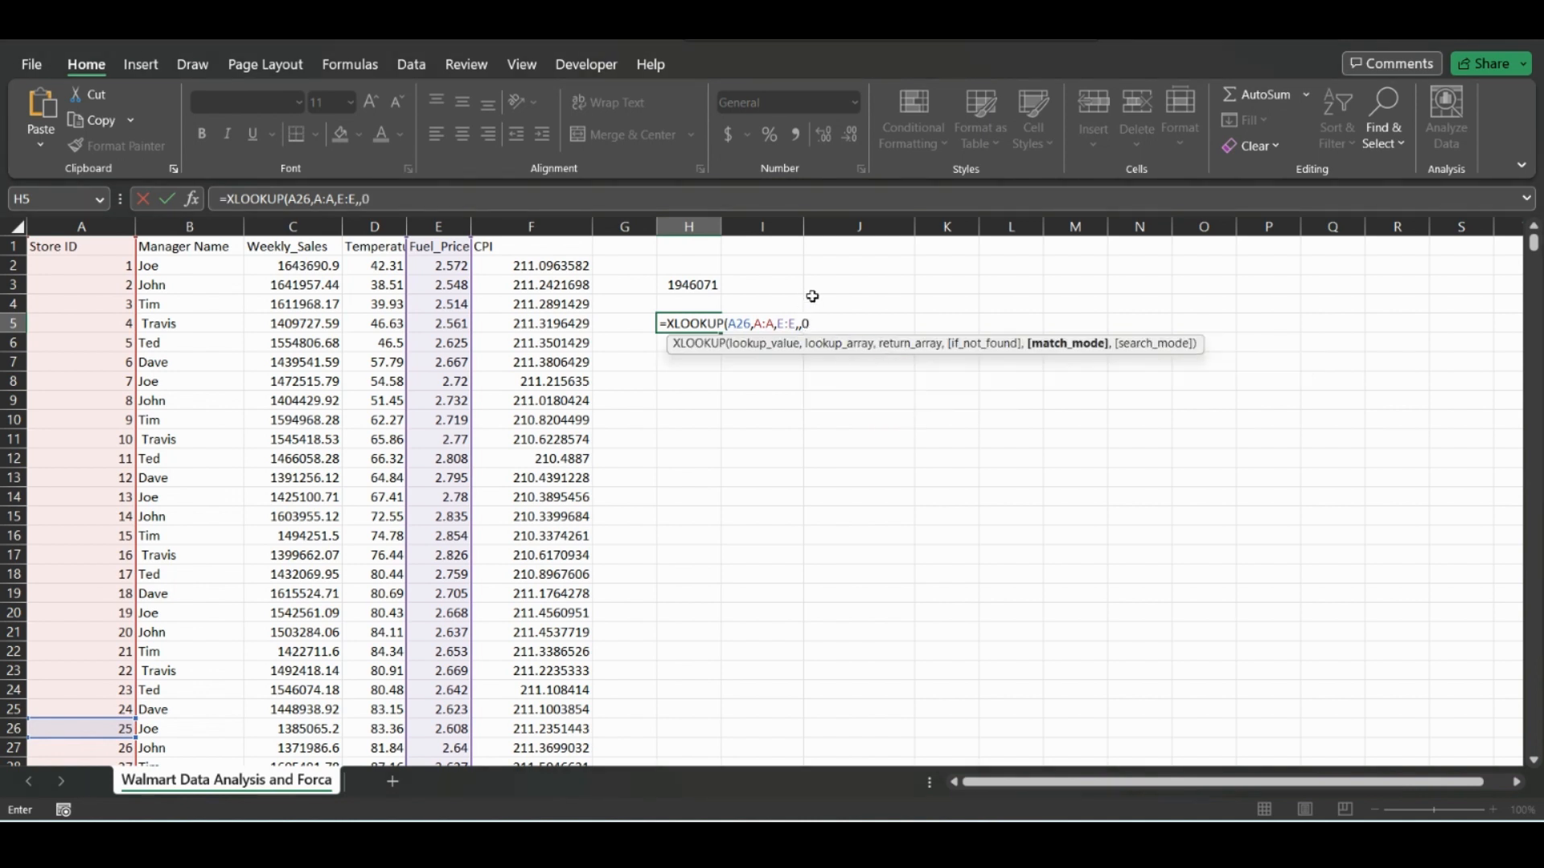
Set the XLOOKUP search mode to 1, search first-to-last, and complete the formula in H5.
{"action": "type", "text": ","}
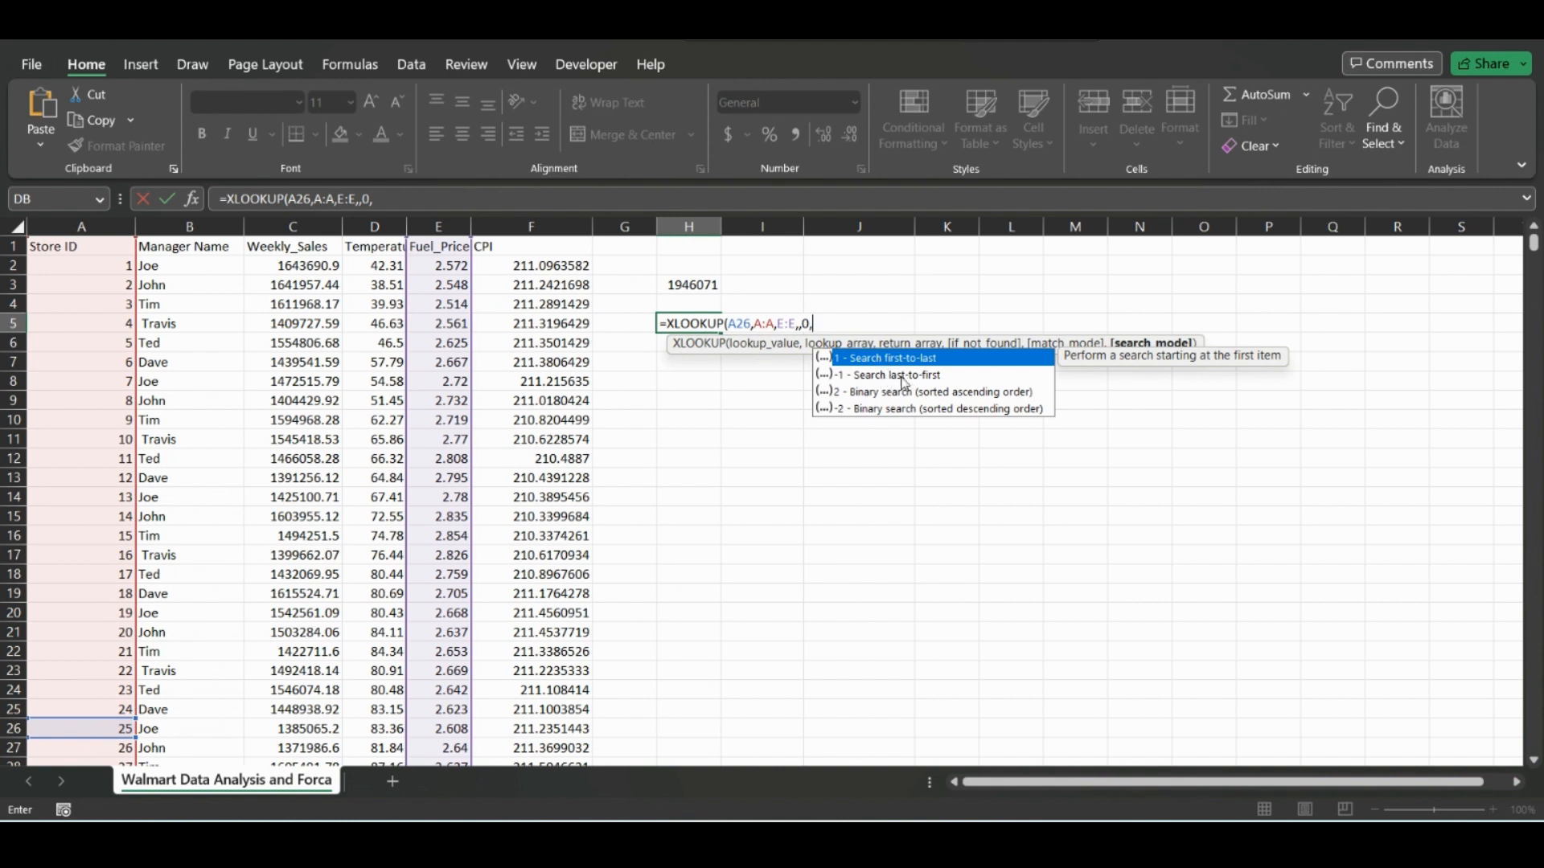
{"action": "double_click", "coordinate": [901, 360]}
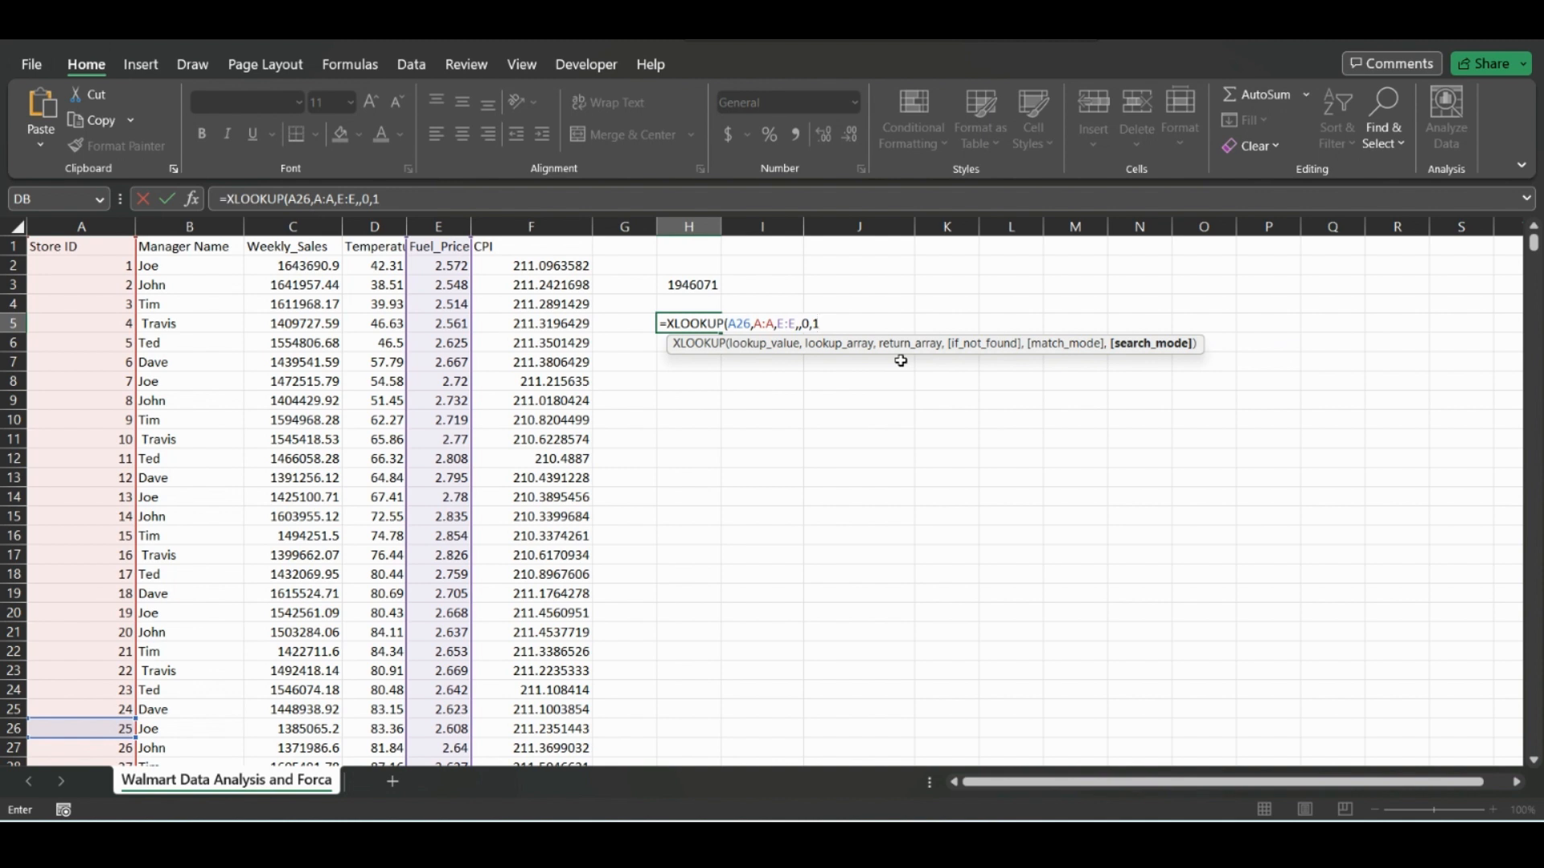
{"action": "type", "text": ")"}
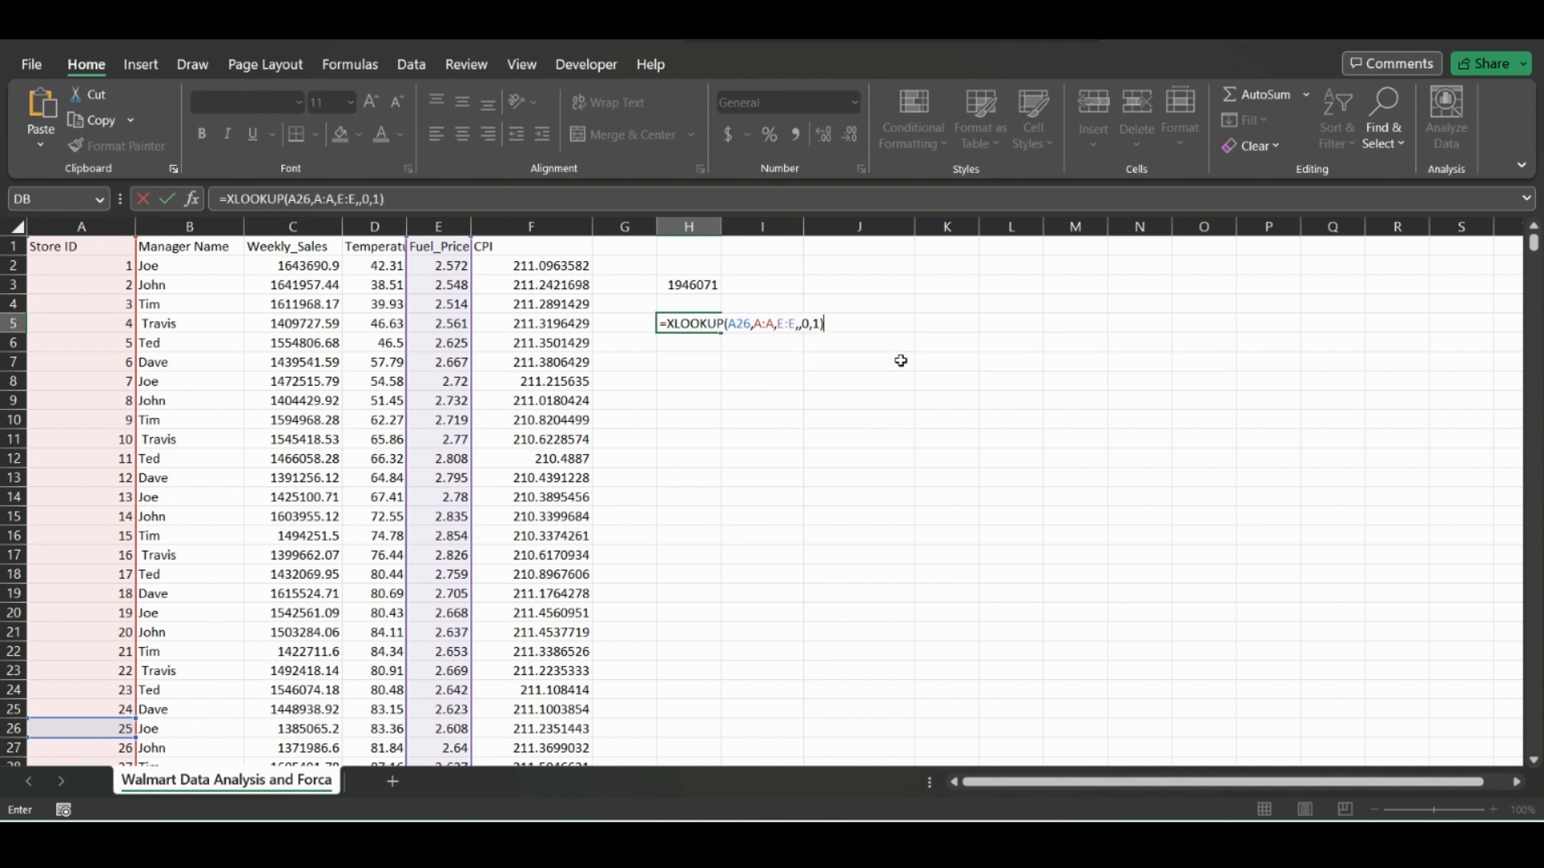
{"action": "key", "text": "Return"}
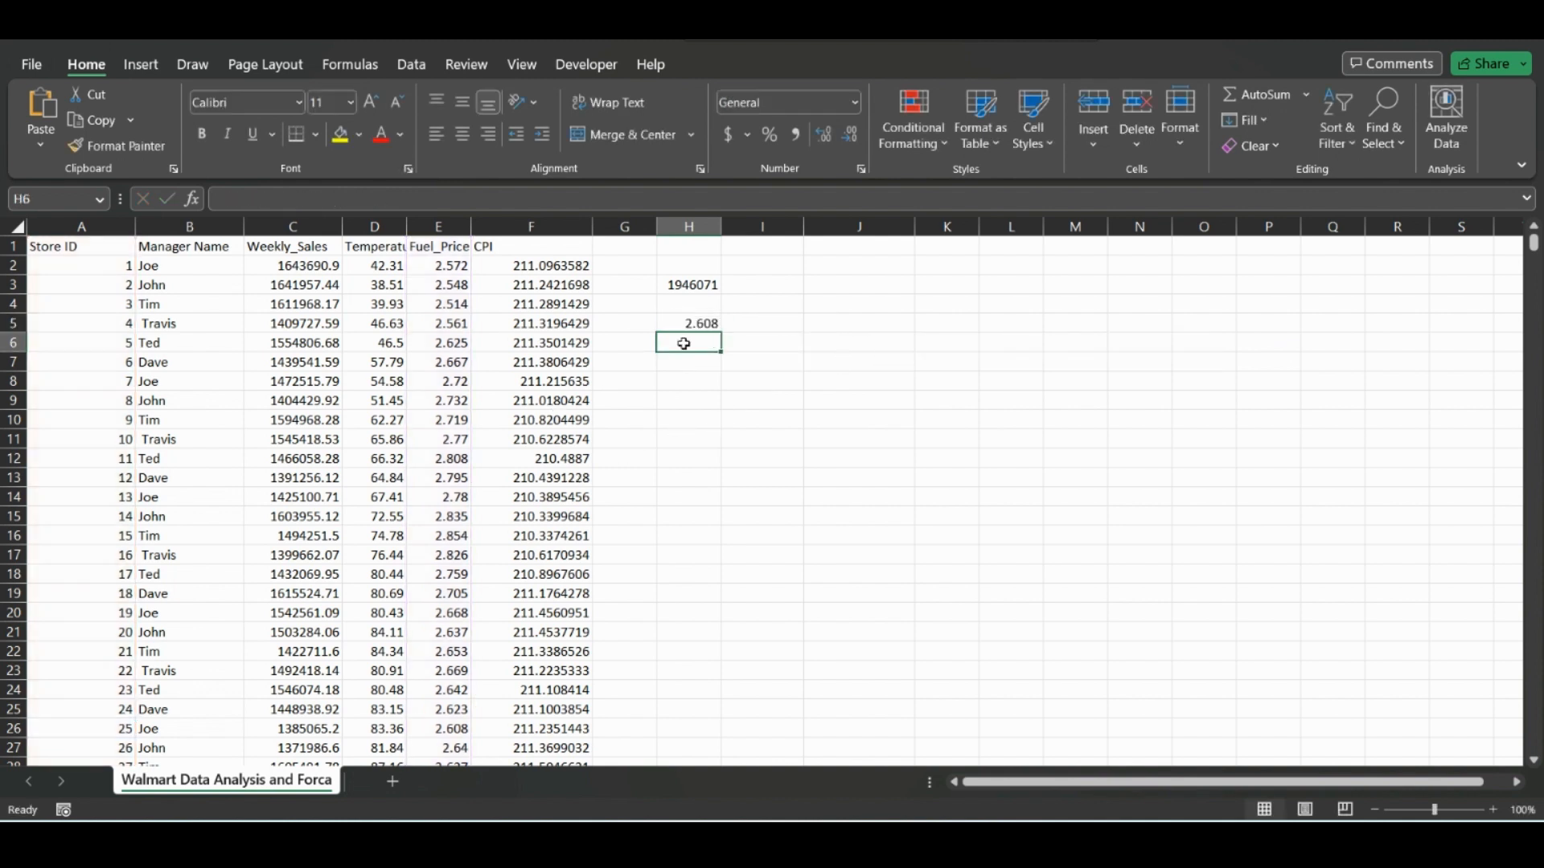
Change the return array of the XLOOKUP formula in H5 to C:C so it returns weekly sales.
{"action": "left_click", "coordinate": [682, 319]}
{"action": "left_click", "coordinate": [298, 196]}
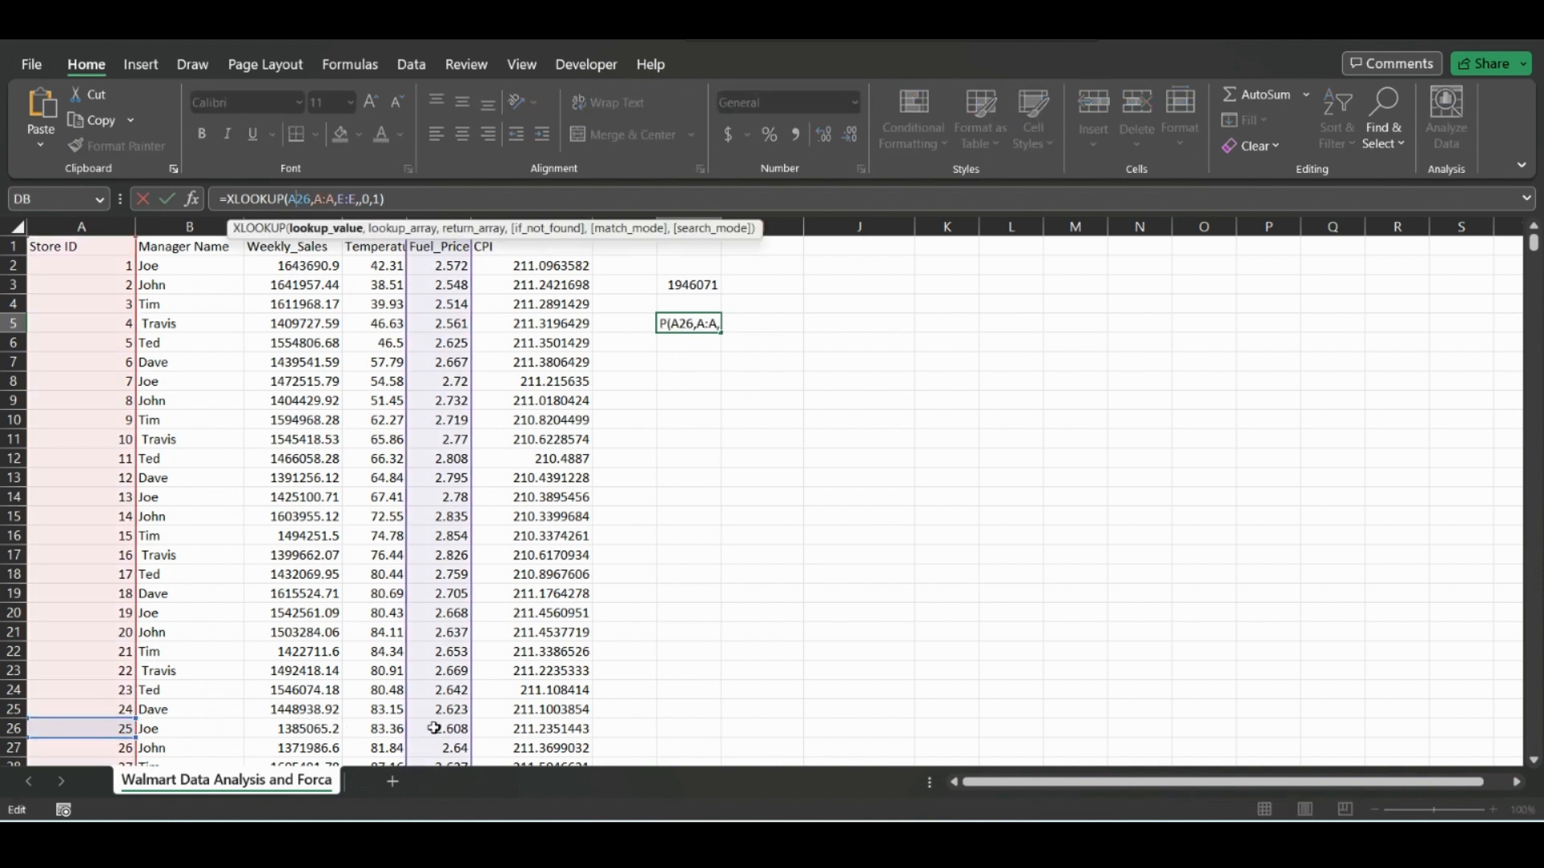
{"action": "key", "text": "Return"}
{"action": "left_click", "coordinate": [706, 320]}
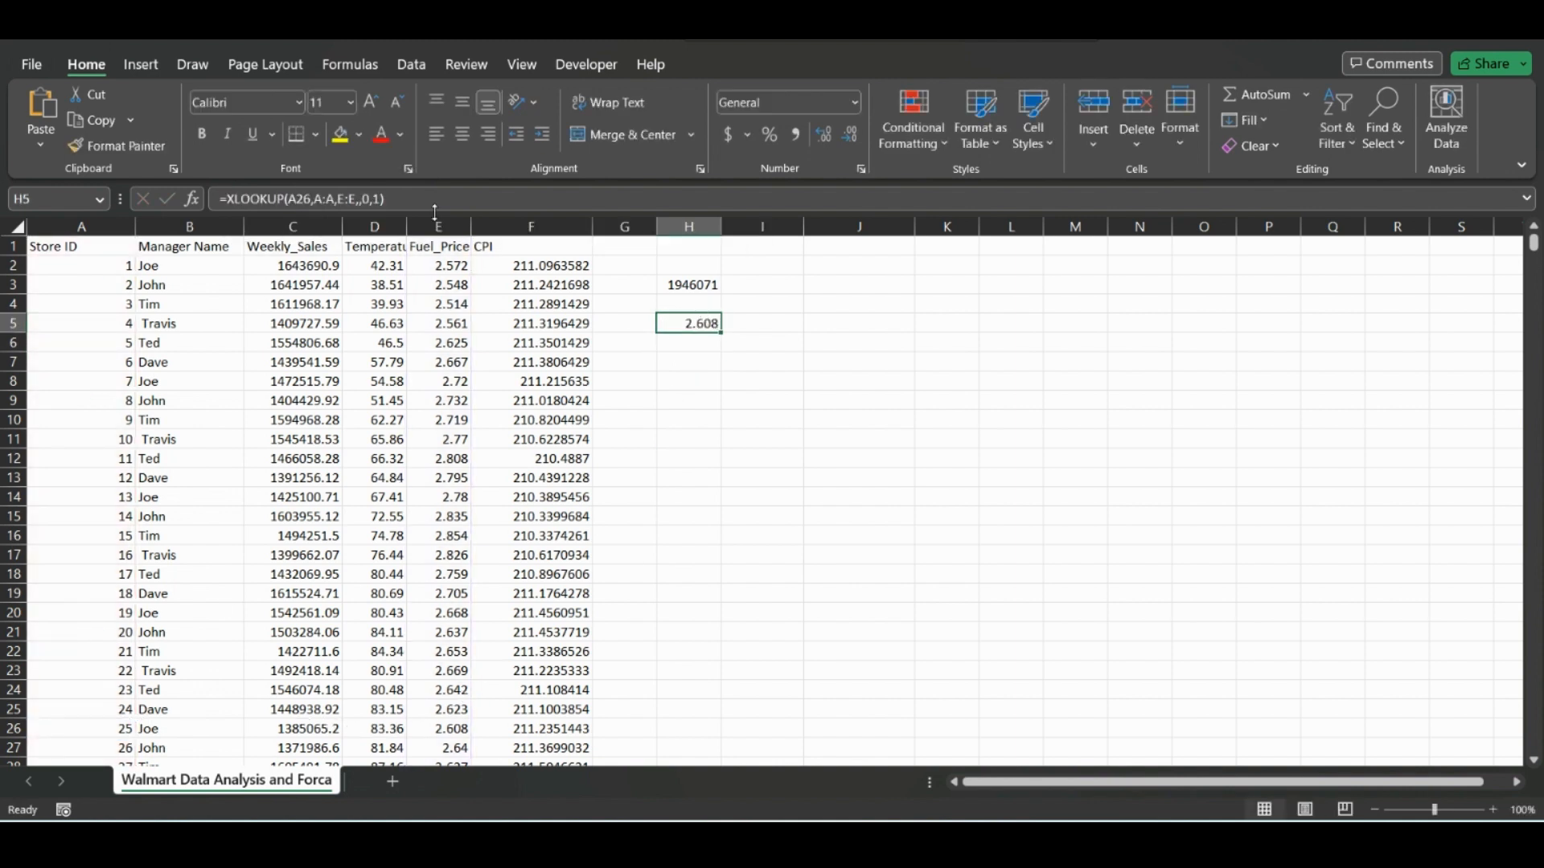
{"action": "left_click", "coordinate": [336, 199]}
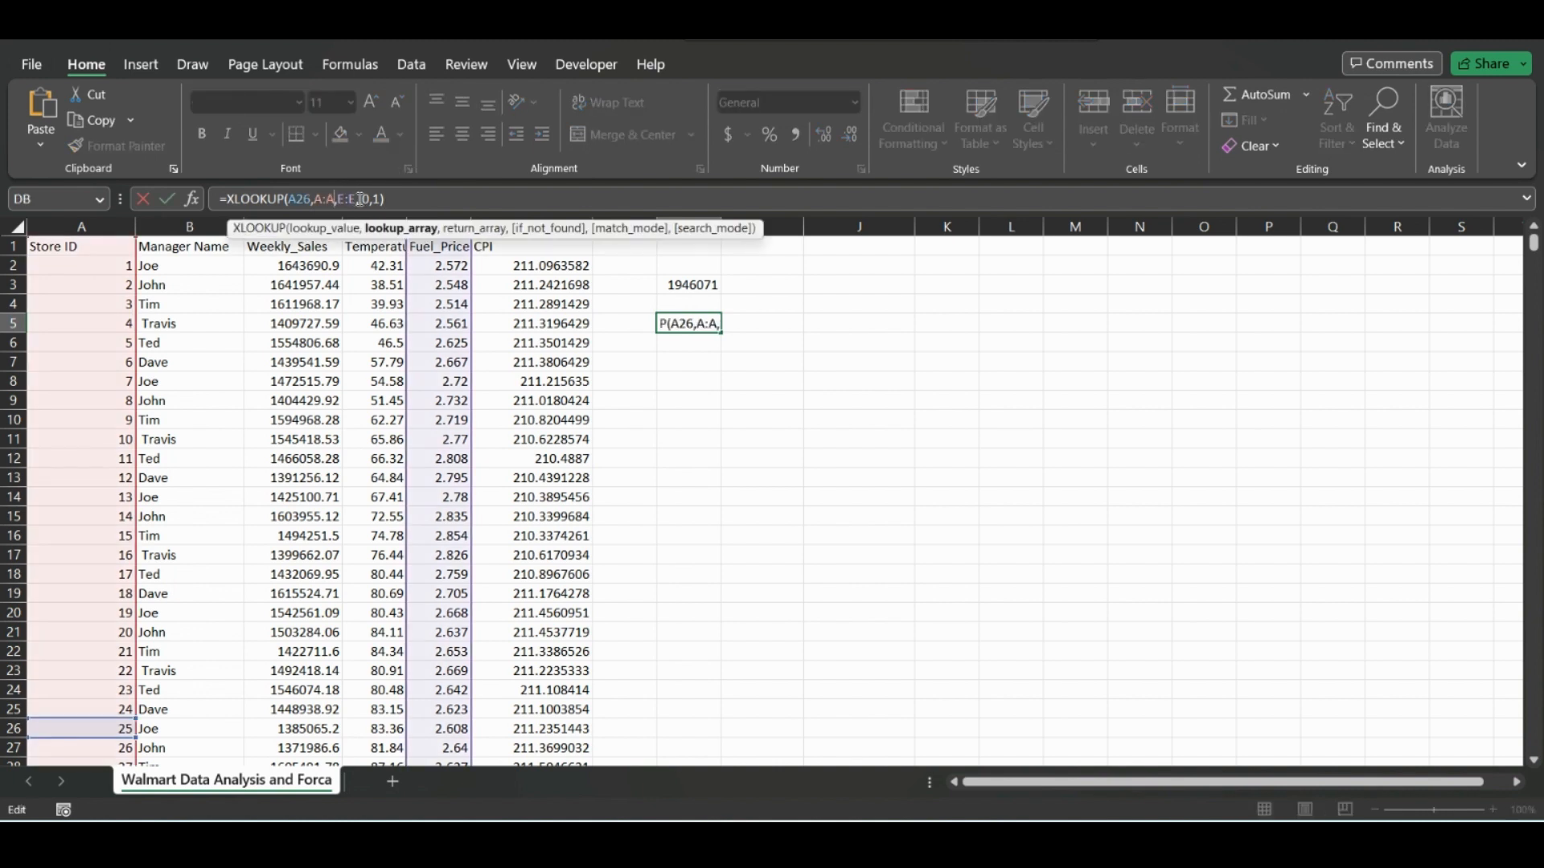
{"action": "left_click", "coordinate": [360, 198]}
{"action": "type", "text": ","}
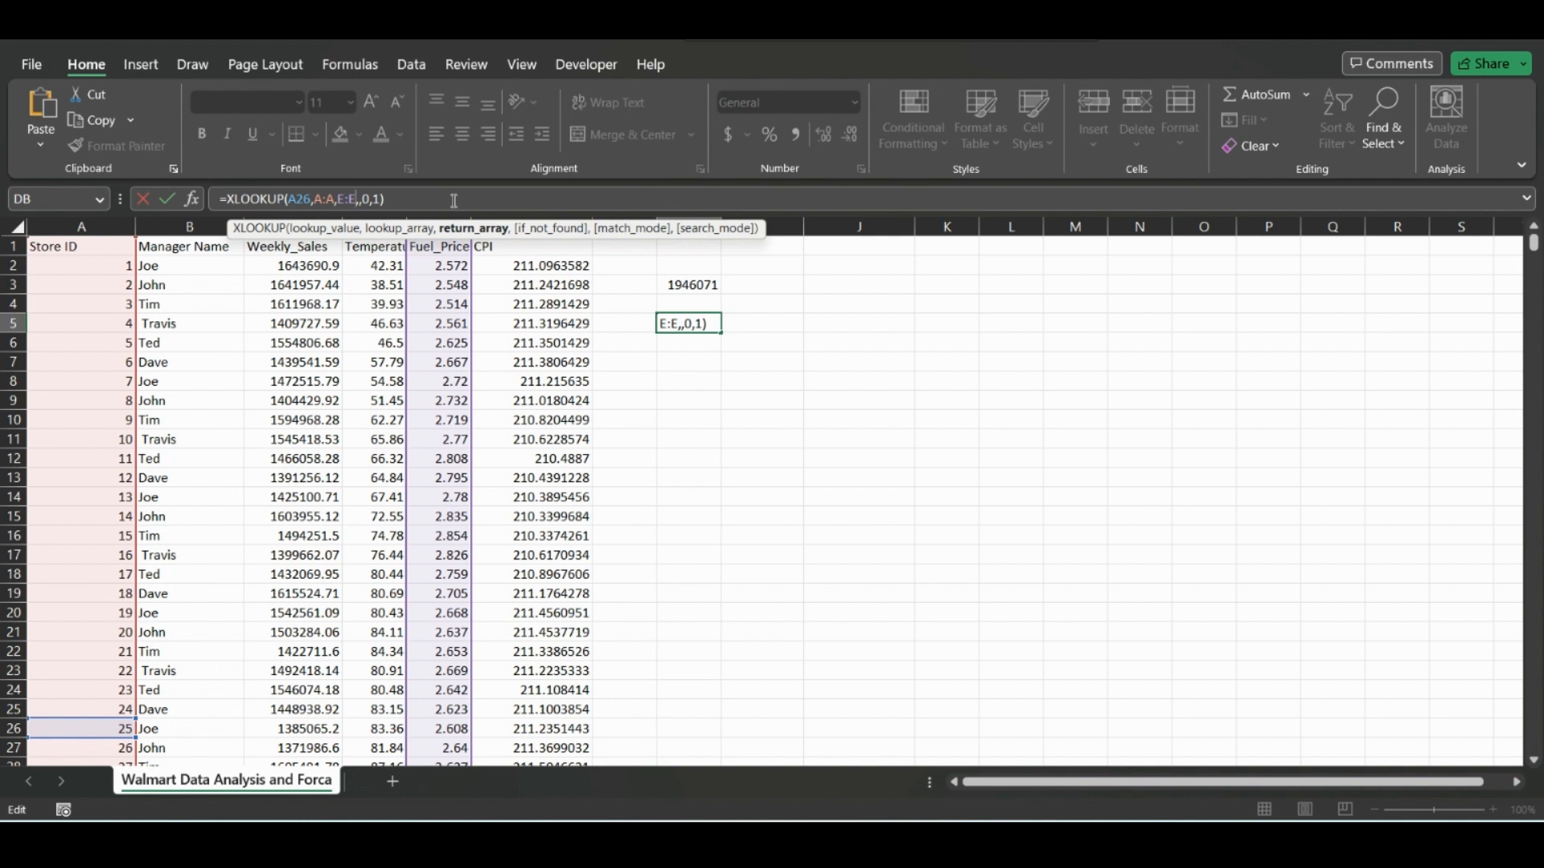
{"action": "key", "text": "BackSpace"}
{"action": "key", "text": "BackSpace"}
{"action": "key", "text": "BackSpace"}
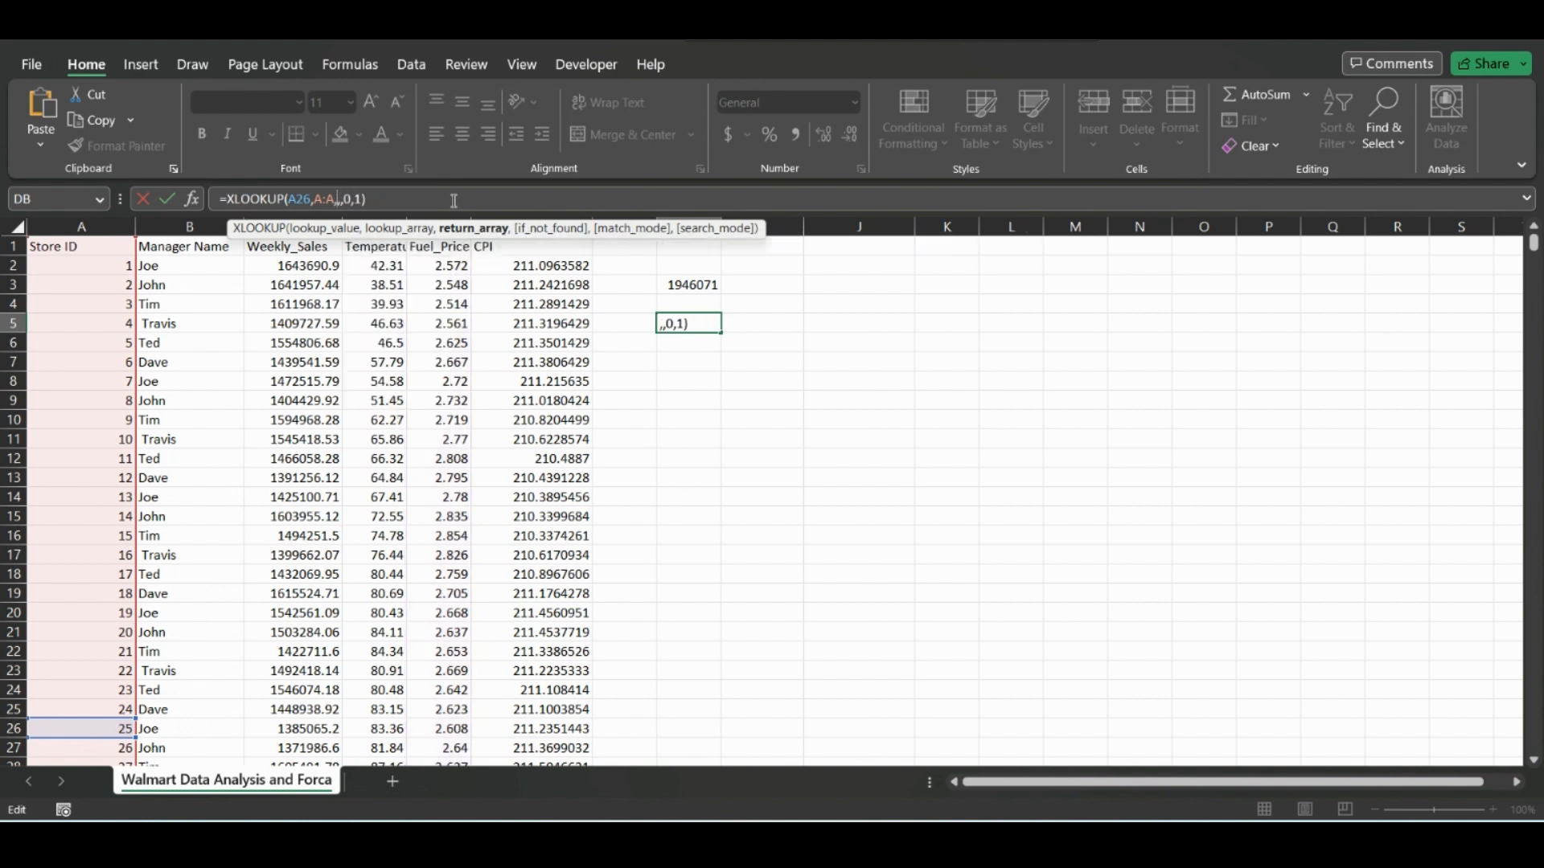
{"action": "left_click", "coordinate": [250, 218]}
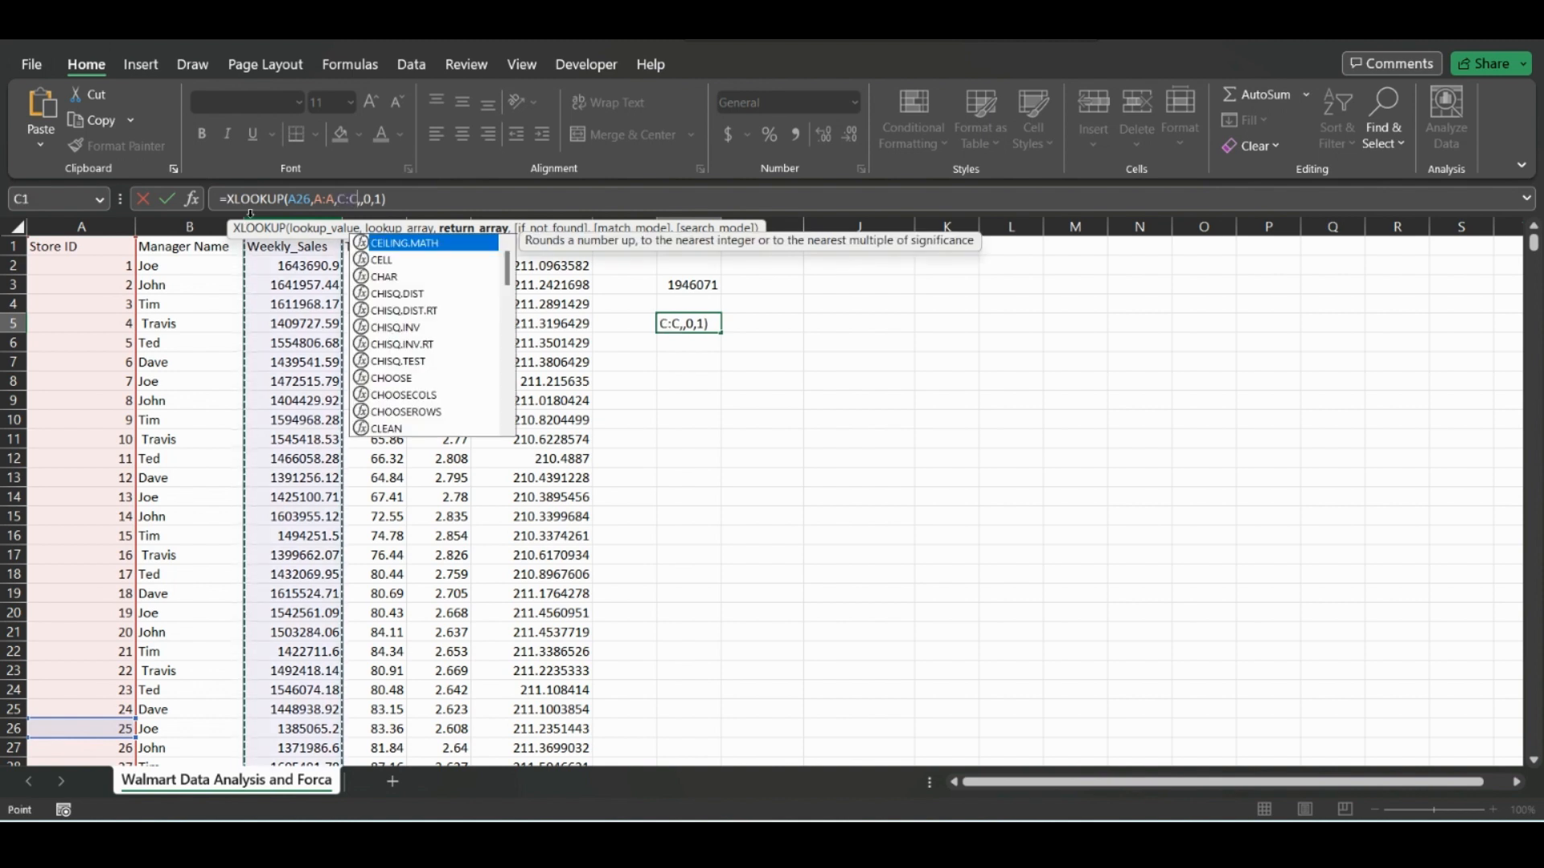
{"action": "key", "text": "Return"}
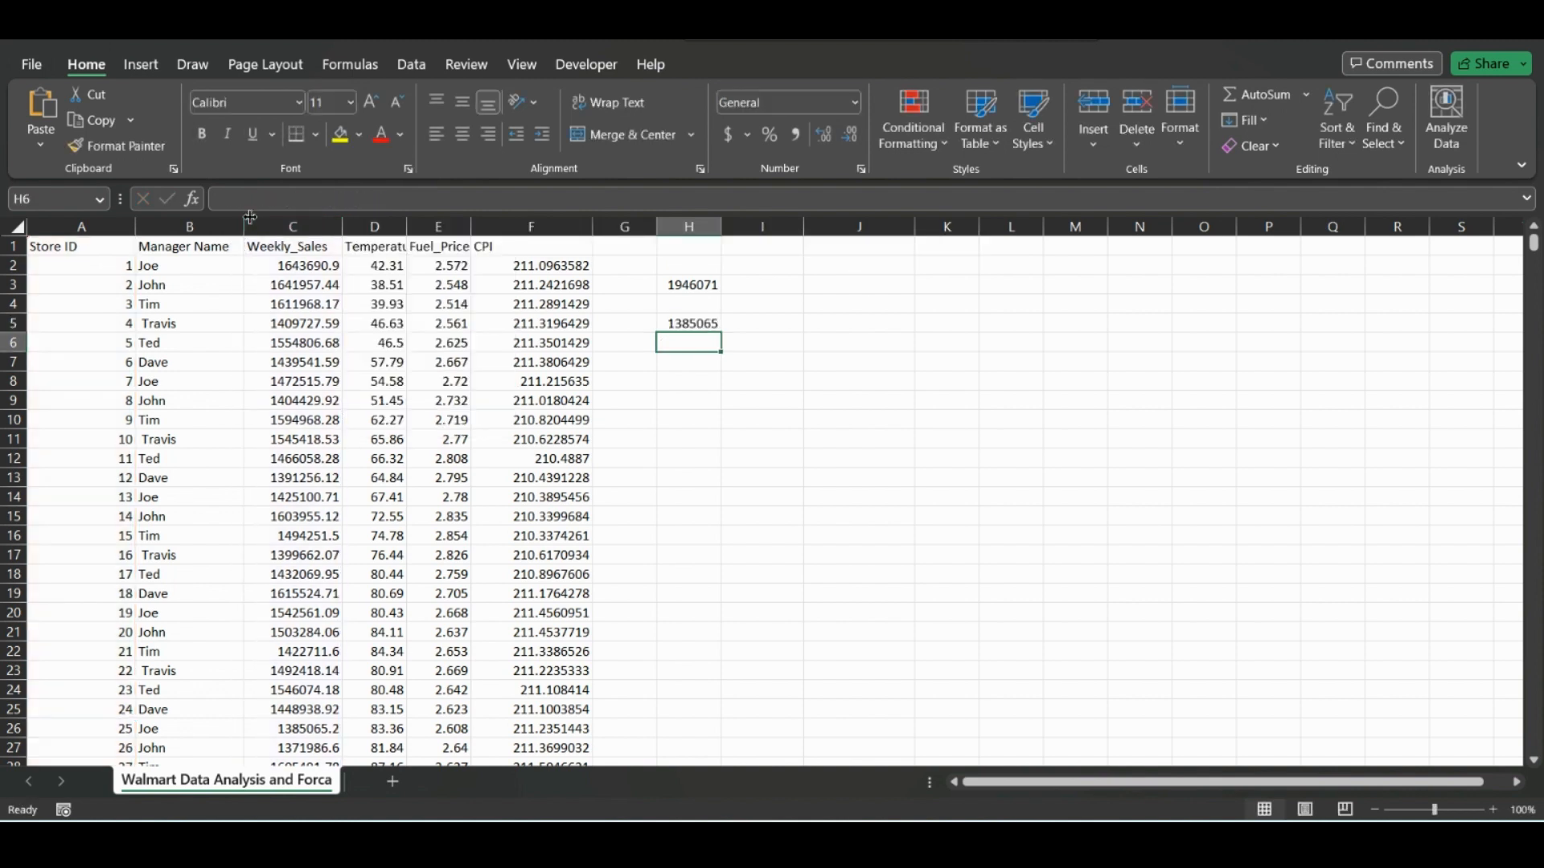
Examine the arguments of the XLOOKUP formula in H5 and the table array of the VLOOKUP formula in H3 for comparison.
{"action": "left_click", "coordinate": [679, 322]}
{"action": "left_click", "coordinate": [310, 201]}
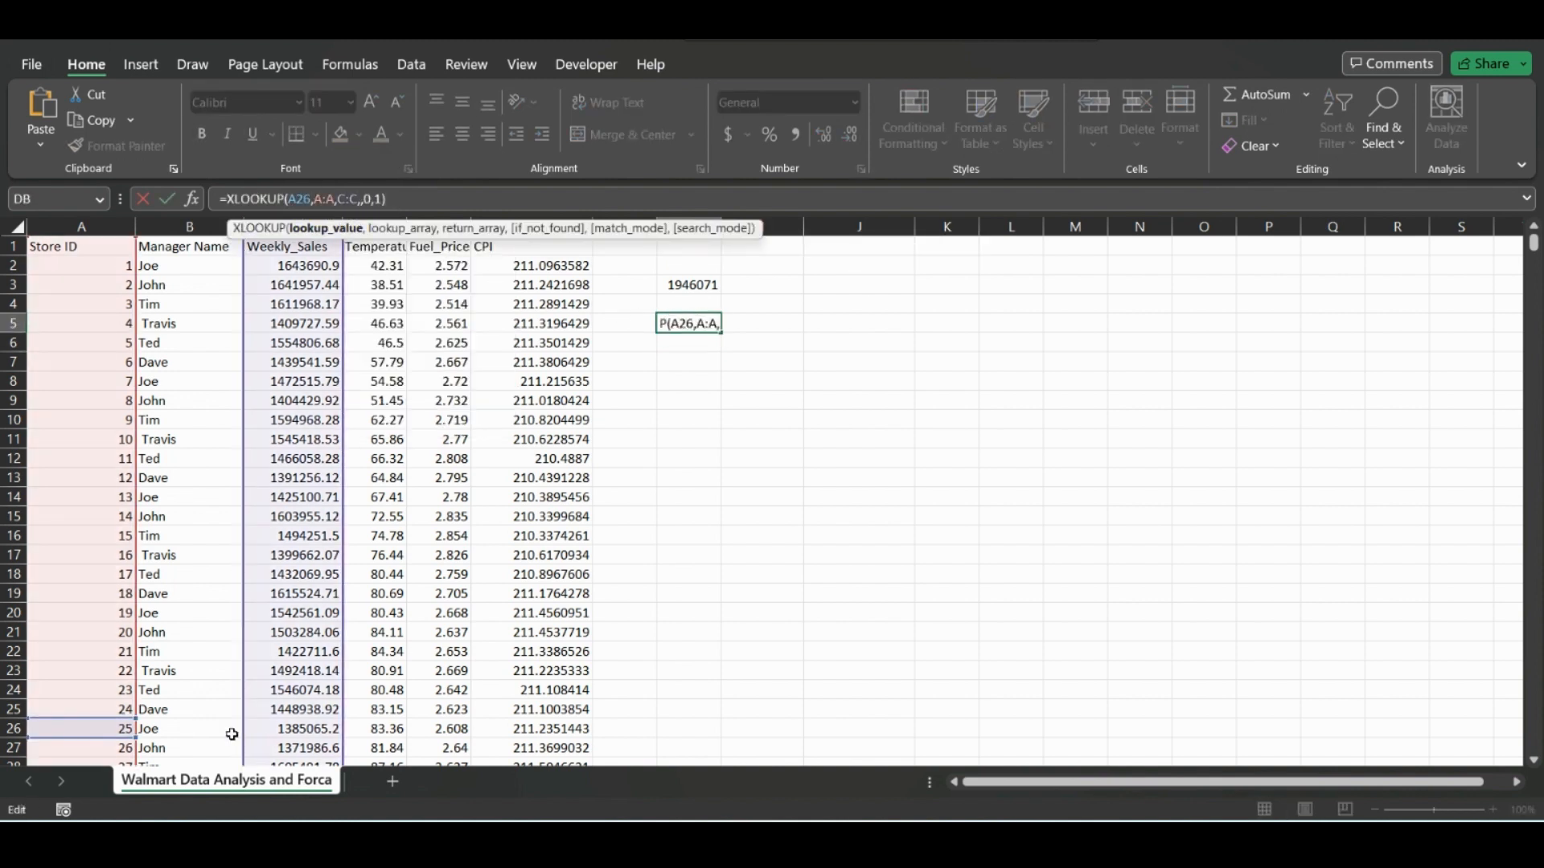
{"action": "key", "text": "Return"}
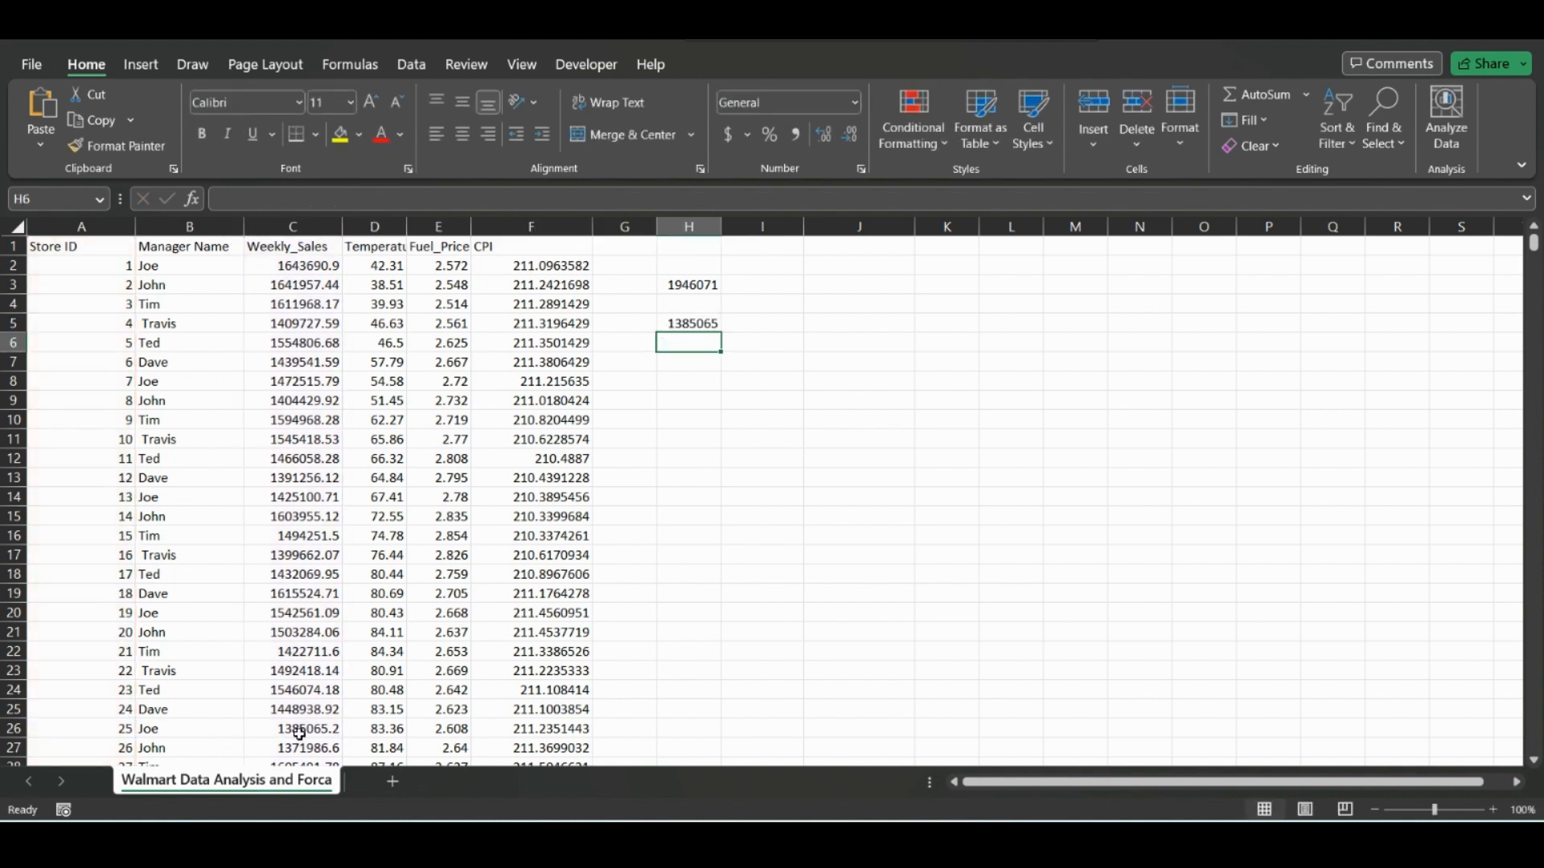
{"action": "left_click", "coordinate": [689, 323]}
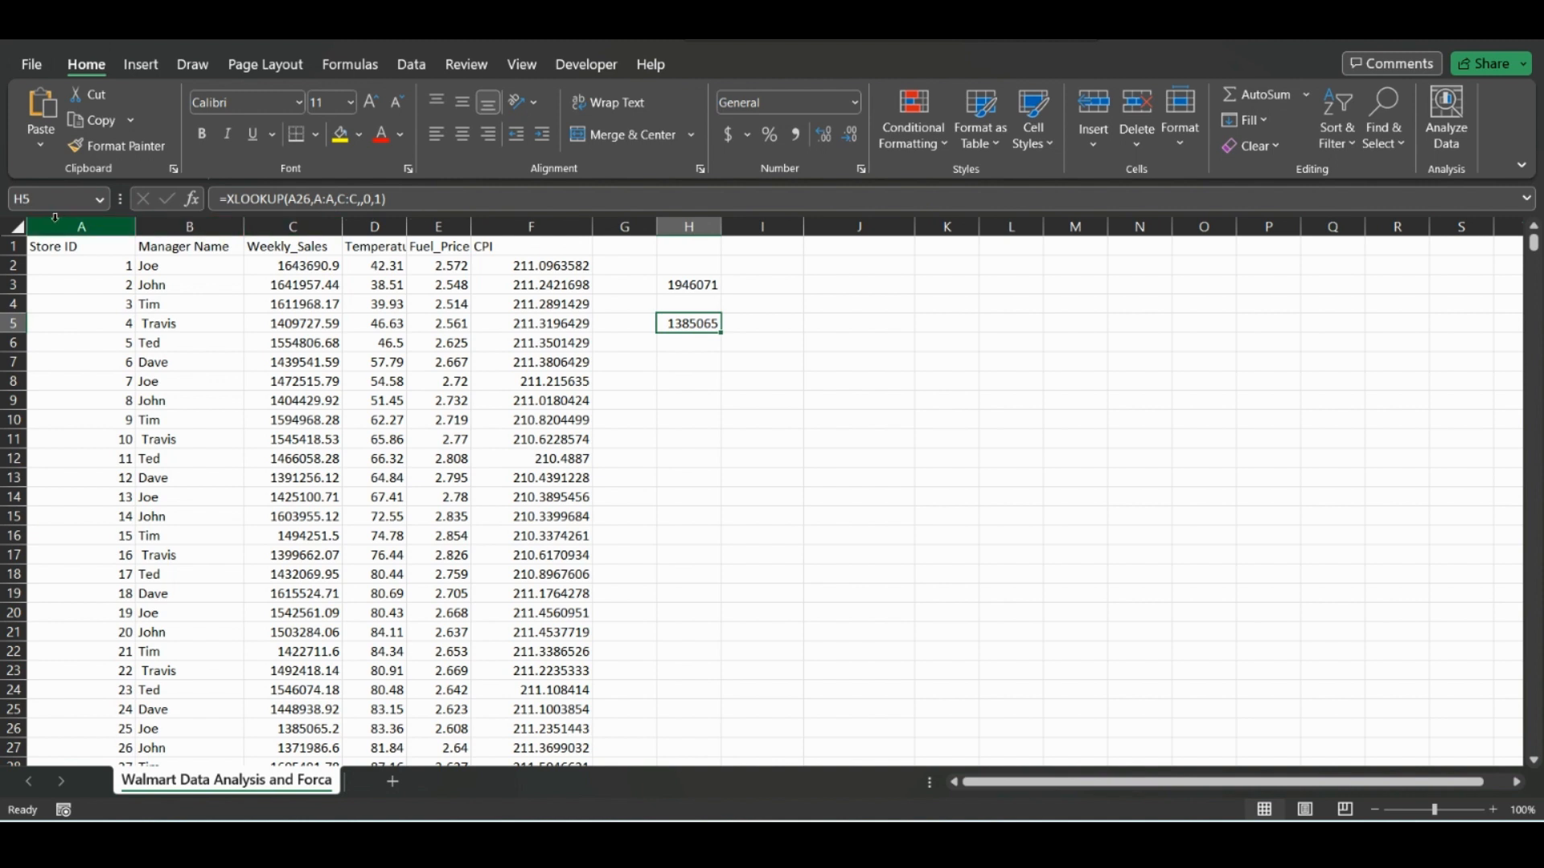
{"action": "left_click", "coordinate": [682, 287]}
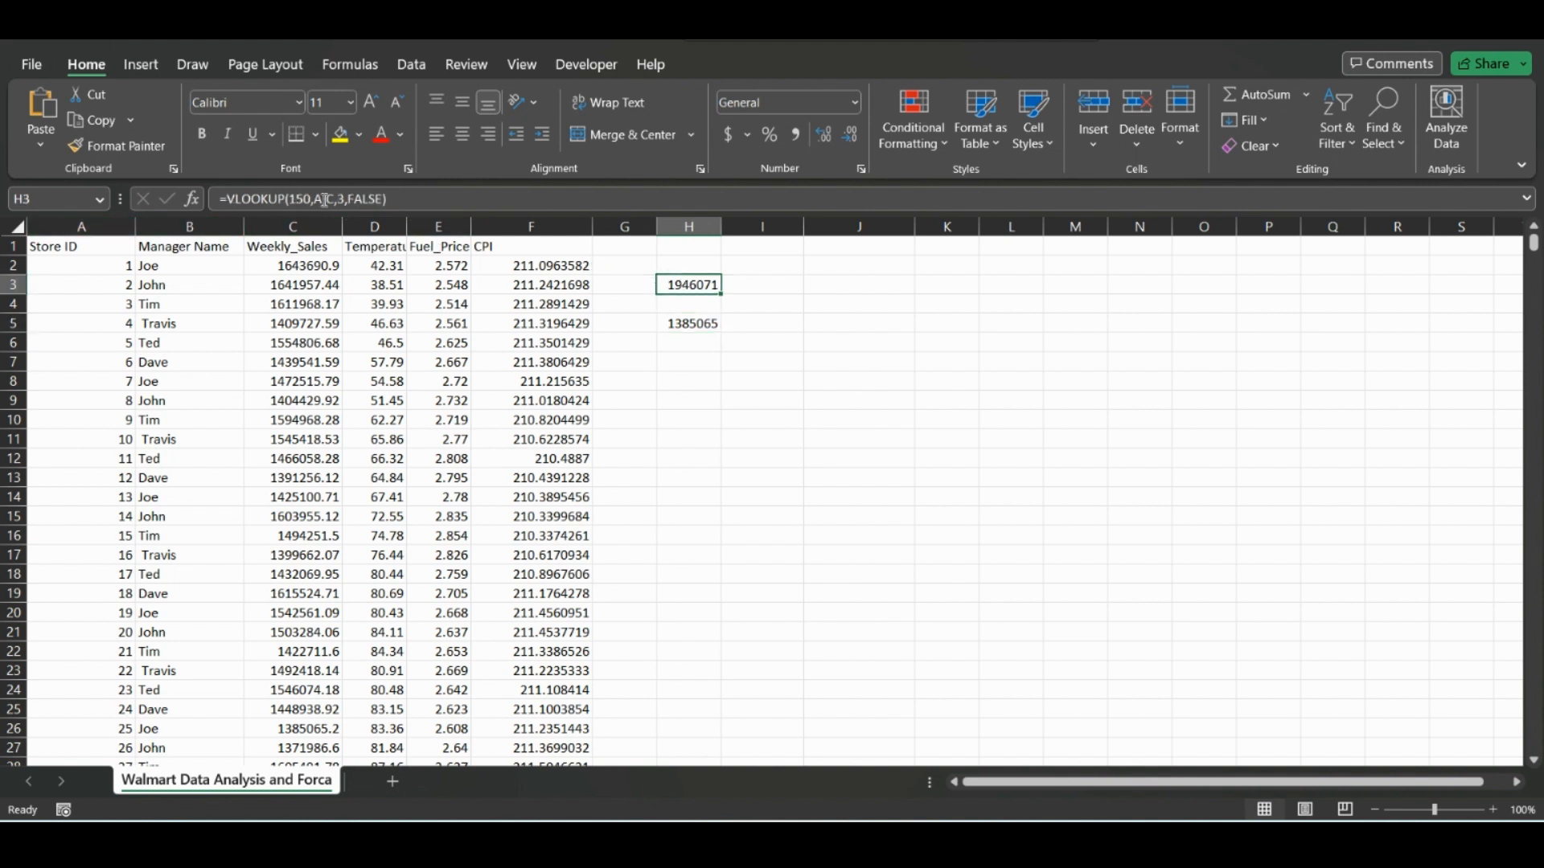
{"action": "left_click", "coordinate": [325, 200]}
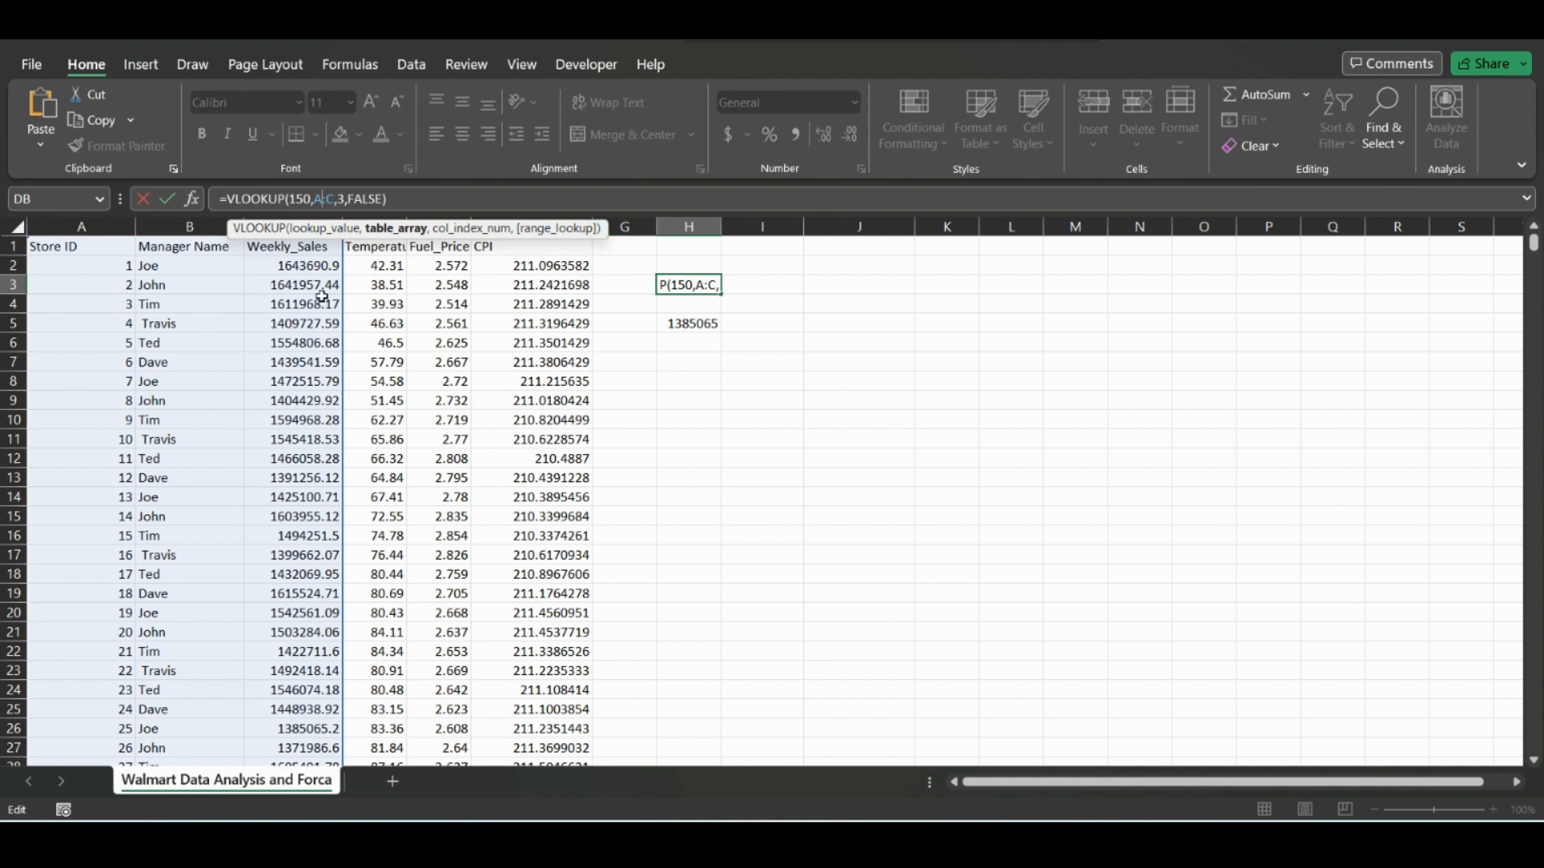
{"action": "key", "text": "Return"}
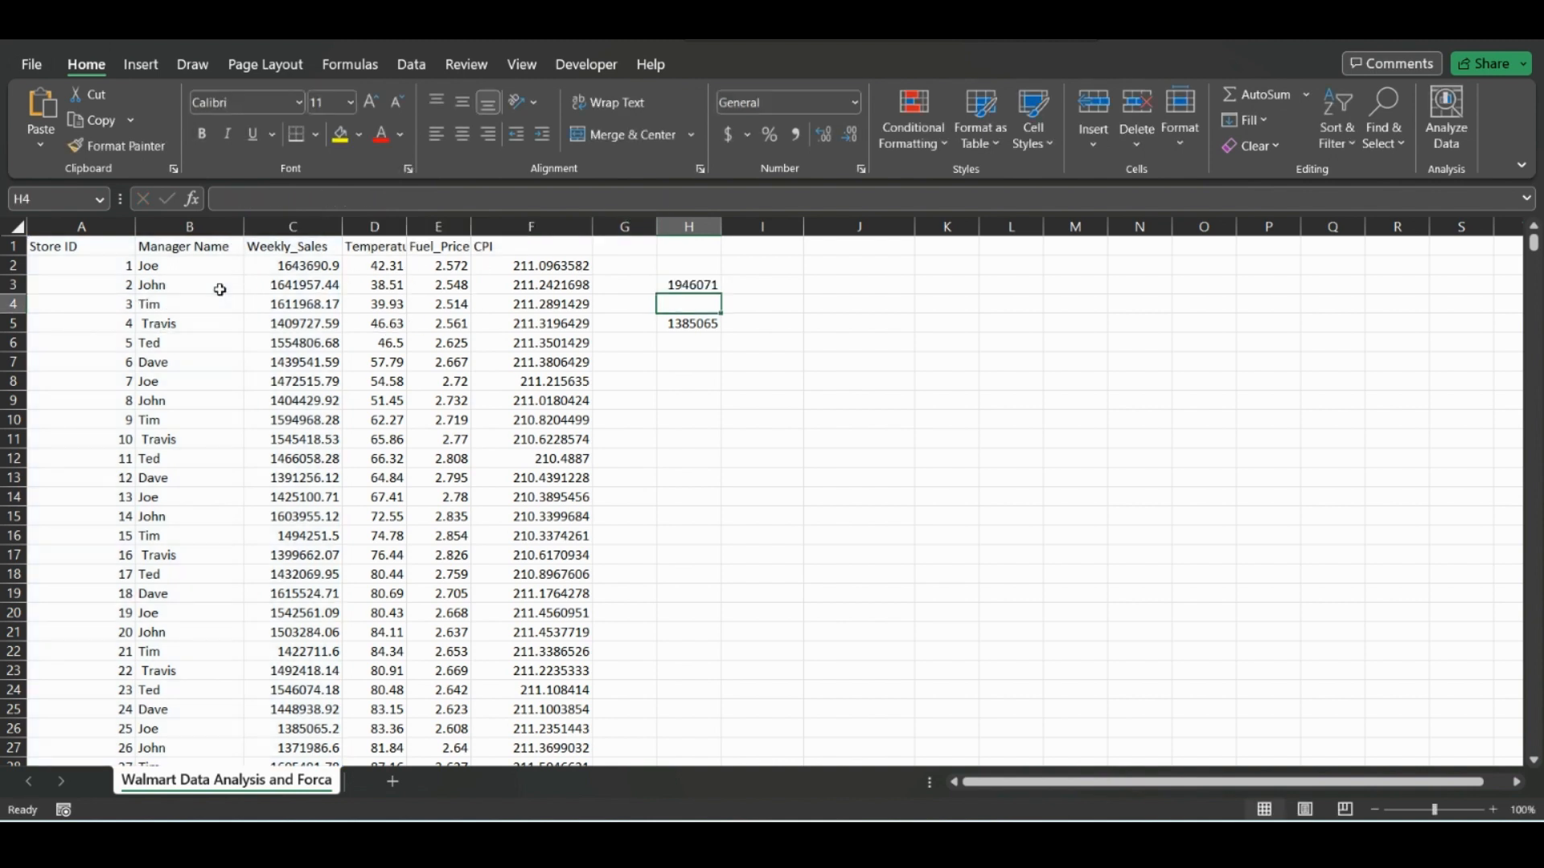
{"action": "left_click", "coordinate": [711, 395]}
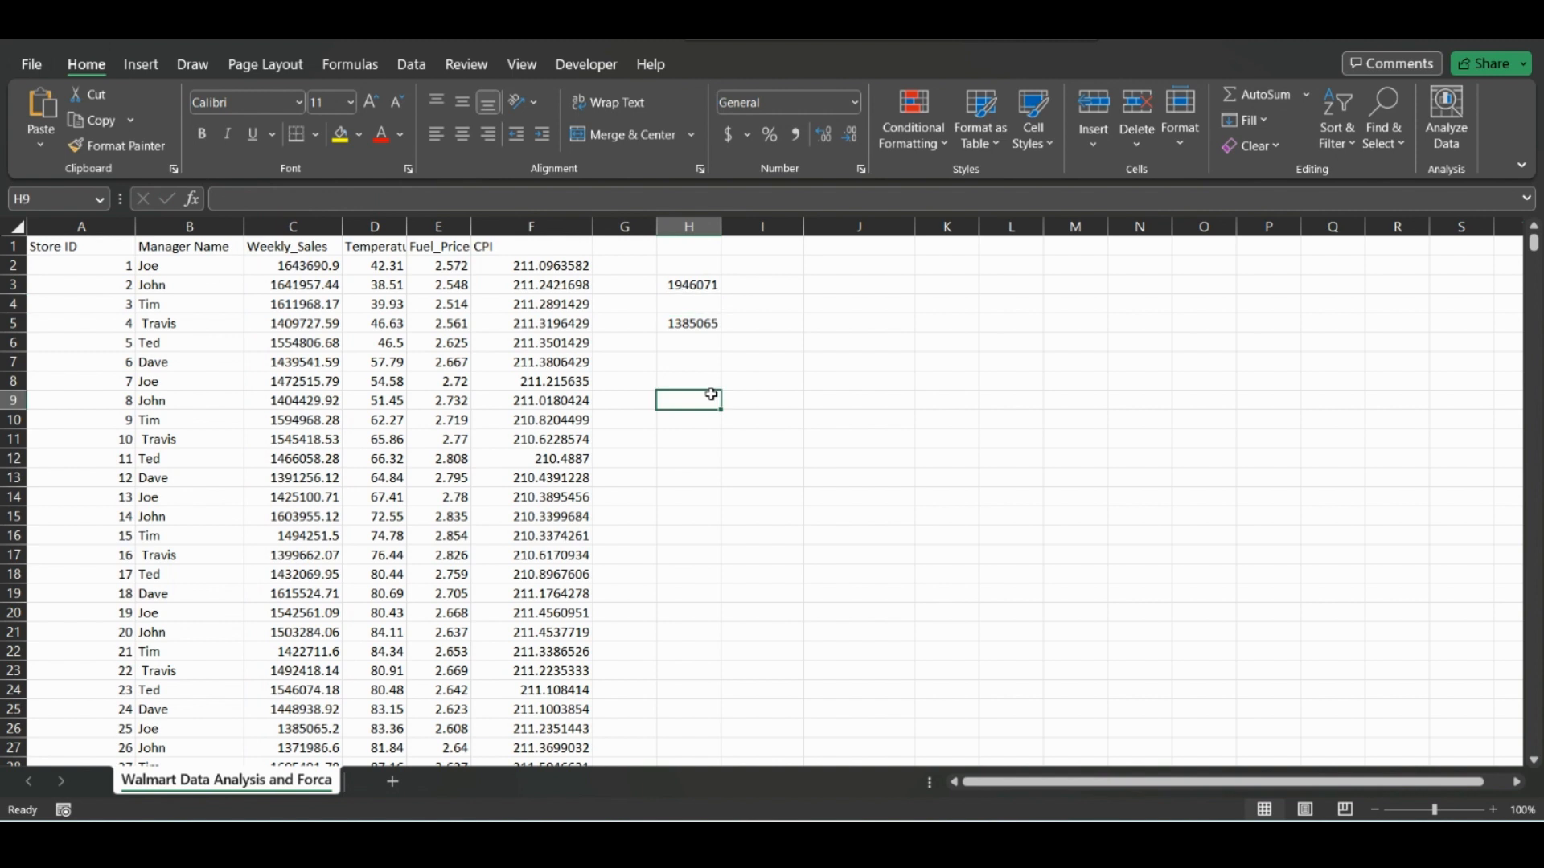